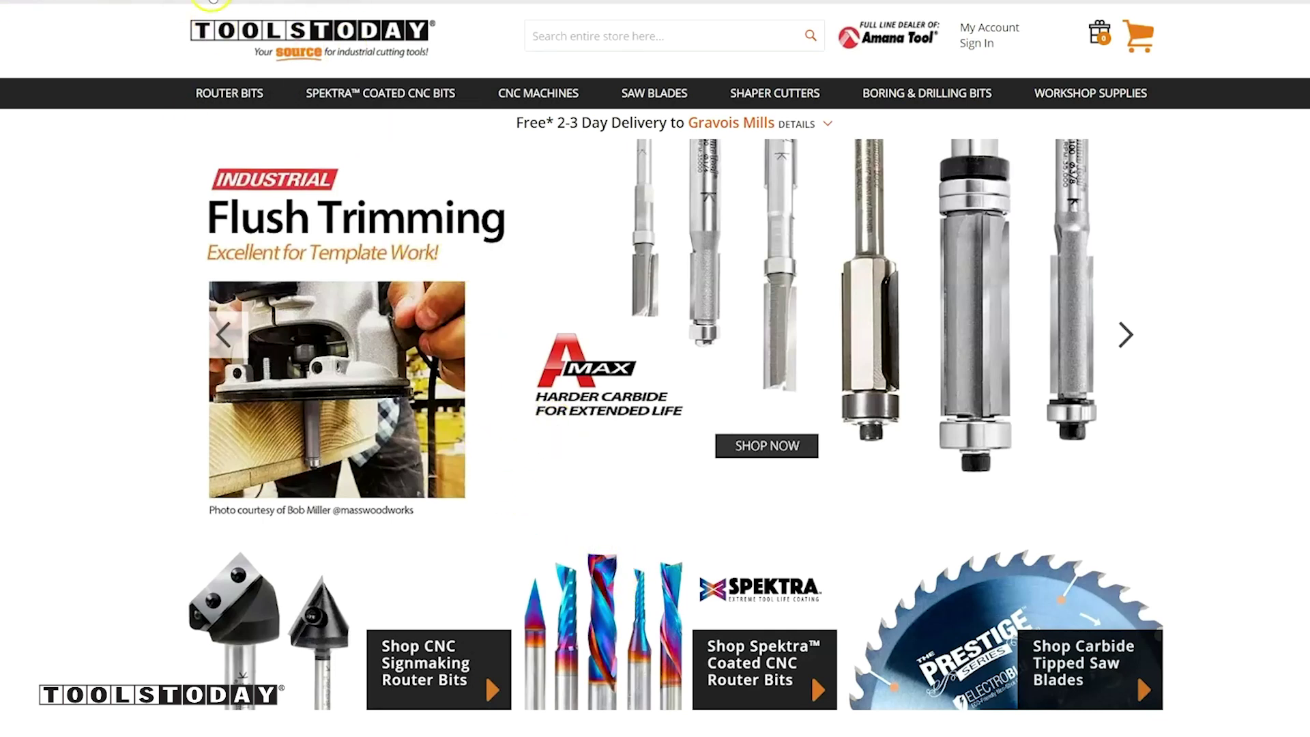
{"action": "scroll", "coordinate": [637, 241], "scroll_direction": "down", "scroll_amount": 5}
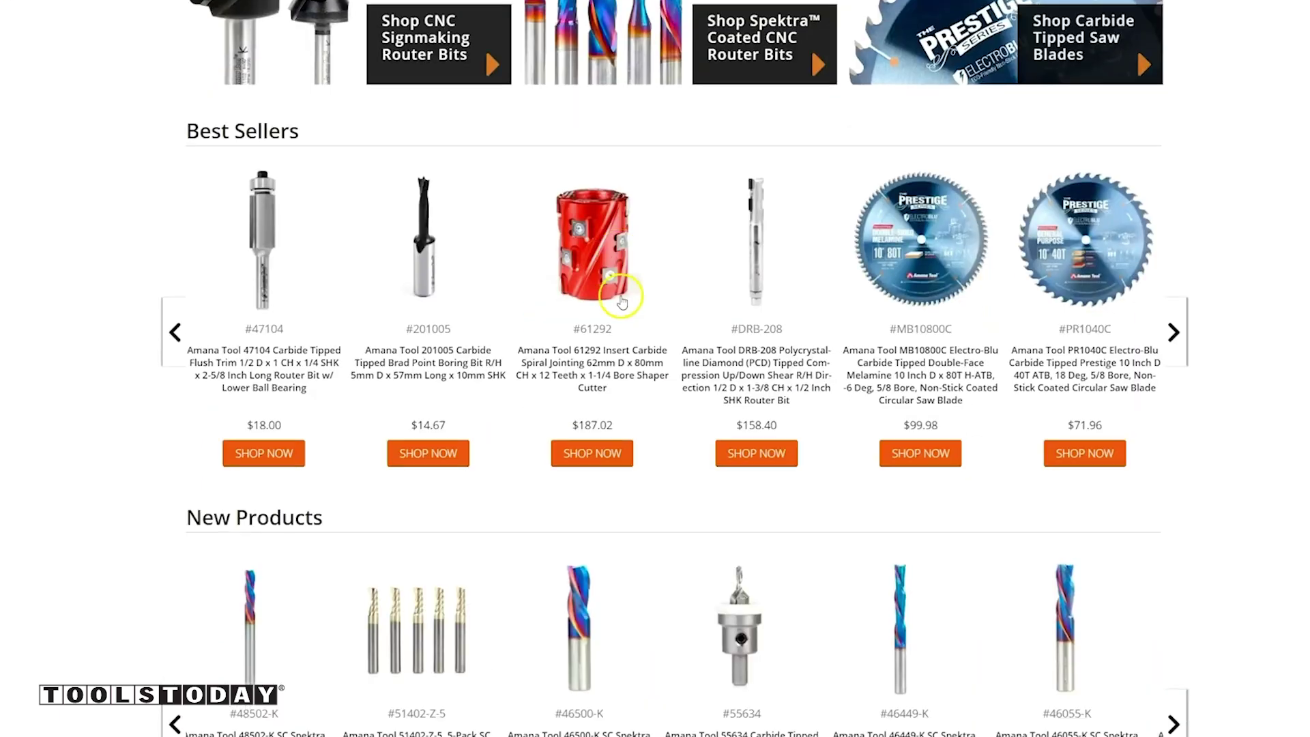
{"action": "scroll", "coordinate": [614, 292], "scroll_direction": "down", "scroll_amount": 6}
{"action": "scroll", "coordinate": [739, 367], "scroll_direction": "down", "scroll_amount": 10}
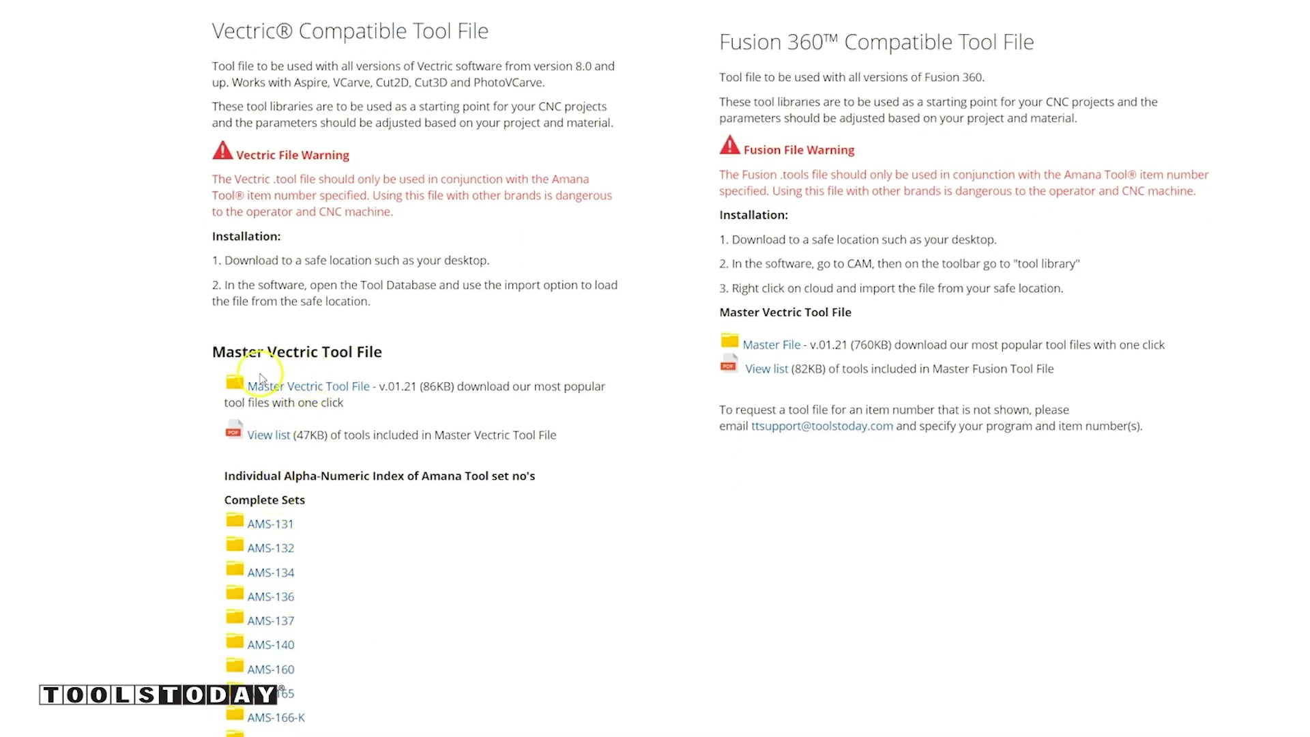
- Download the Master Vectric Tool File from ToolsToday into the Downloads folder
{"action": "left_click", "coordinate": [321, 393]}
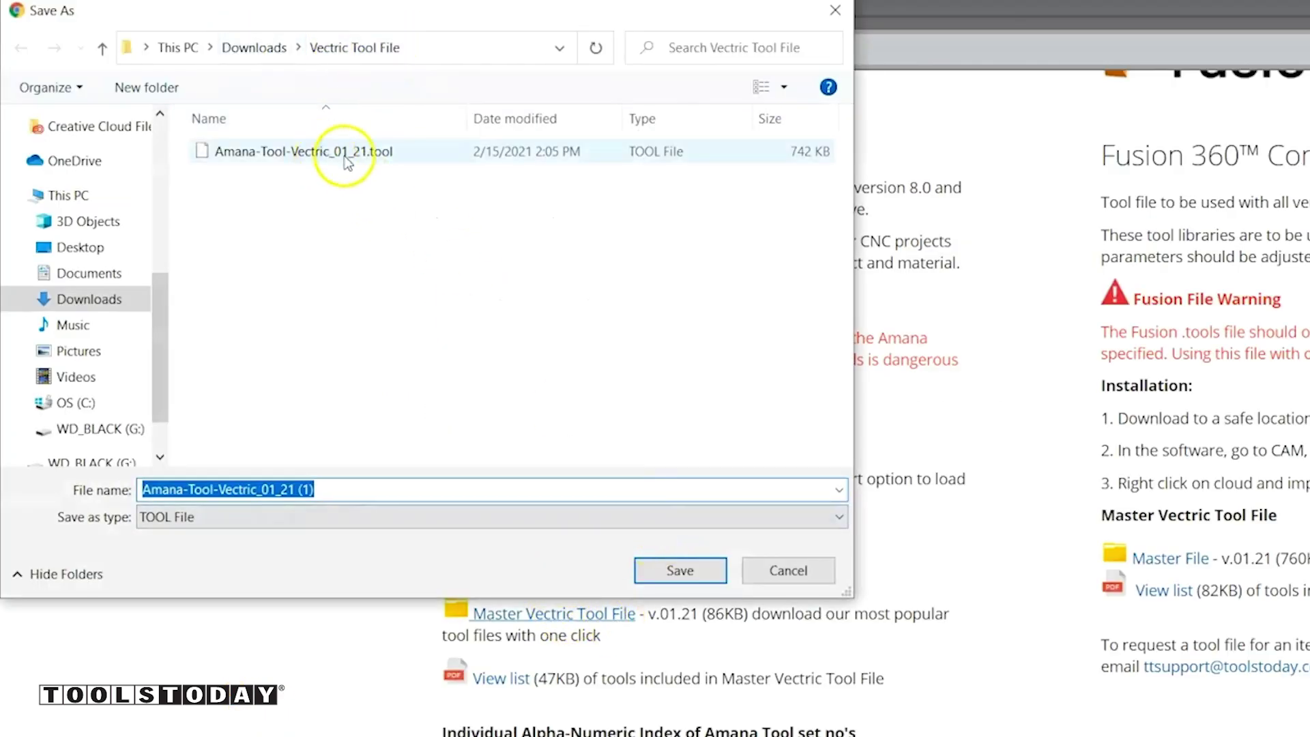
{"action": "left_click", "coordinate": [686, 571]}
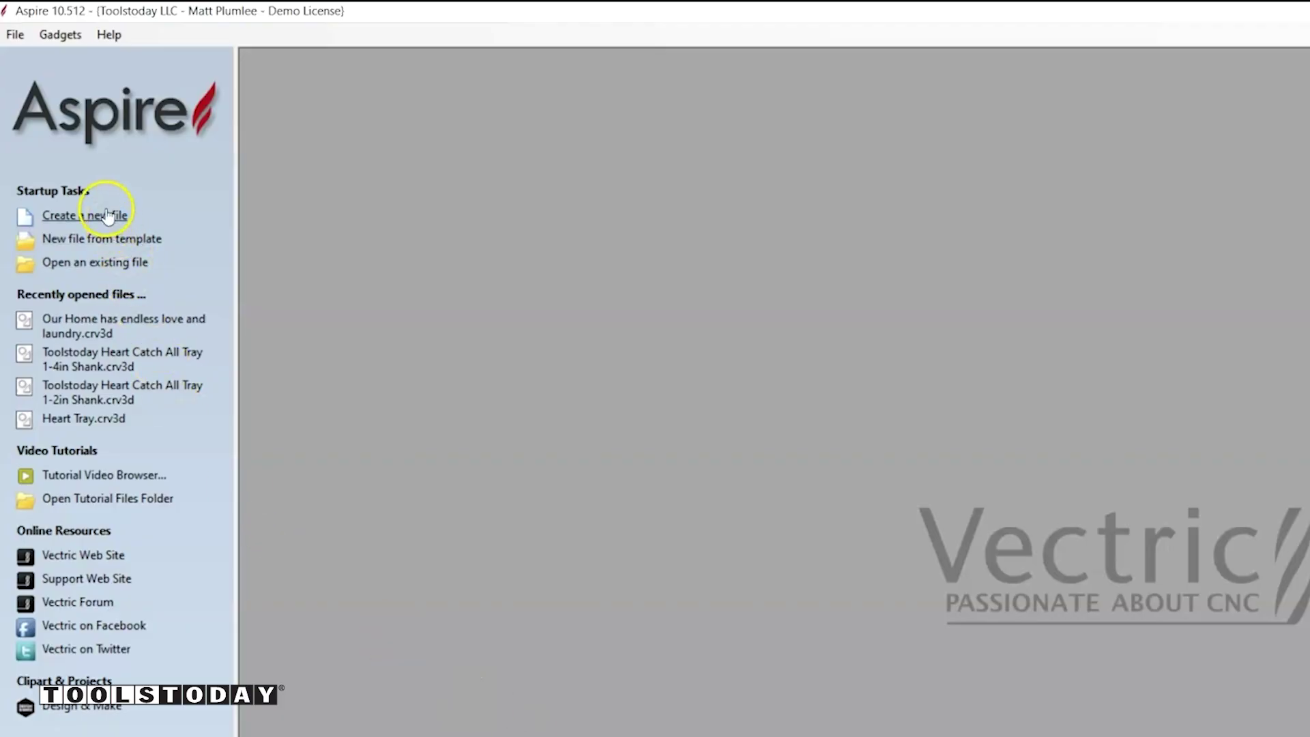
- Create a new 12 x 12 inch job with default settings and bring up the Tool Database
{"action": "left_click", "coordinate": [108, 216]}
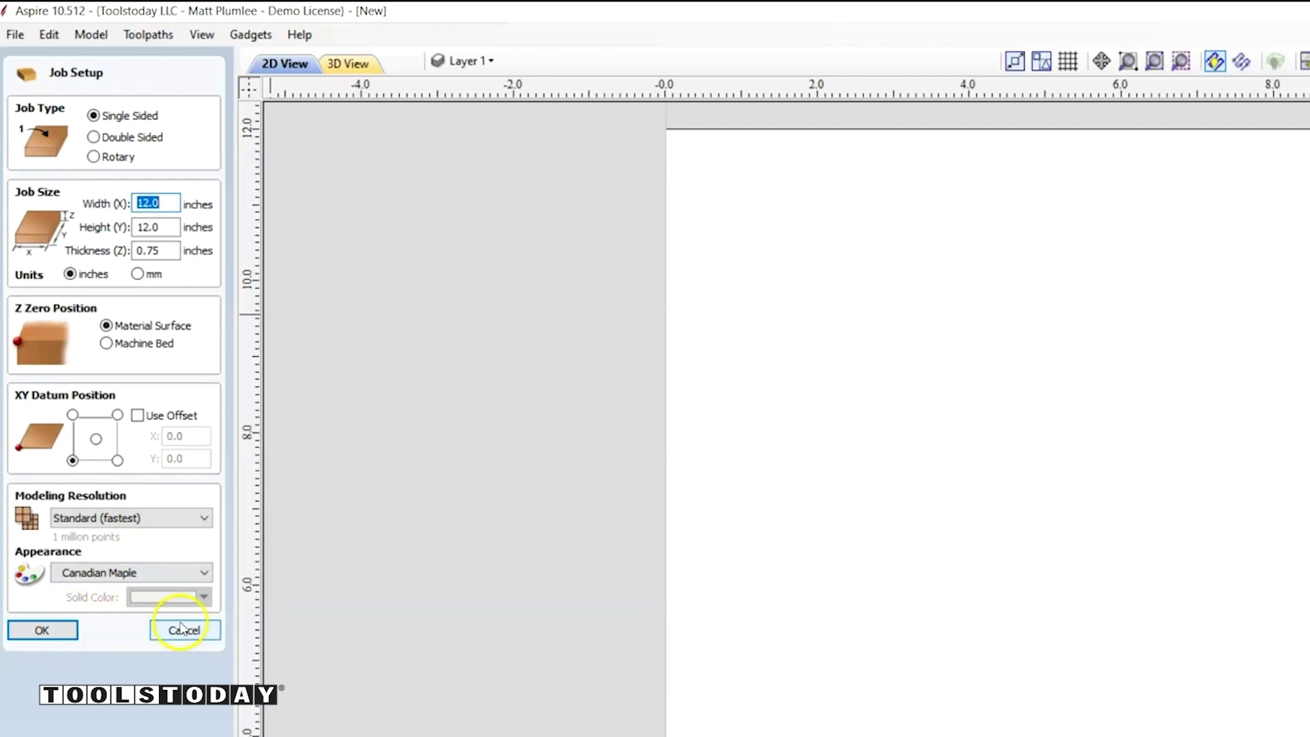
{"action": "left_click", "coordinate": [42, 630]}
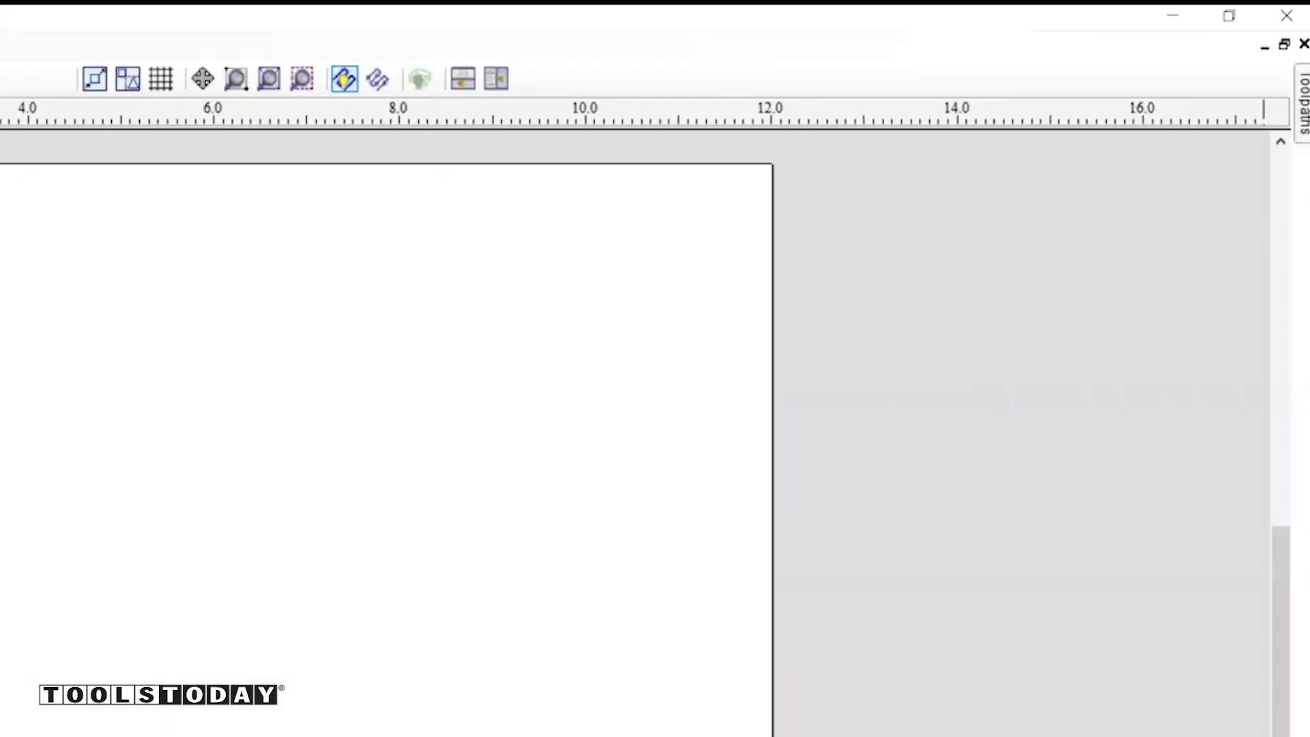
{"action": "mouse_move", "coordinate": [1303, 100]}
{"action": "left_click", "coordinate": [1277, 77]}
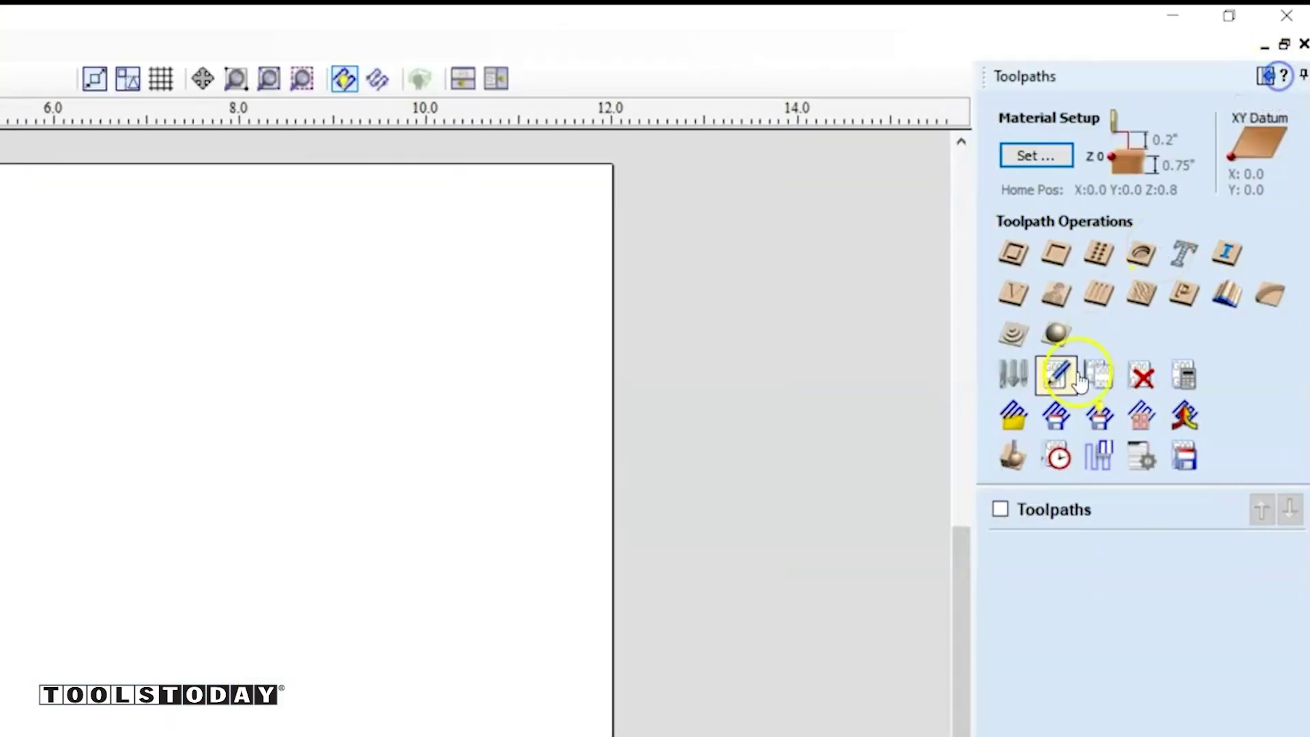
{"action": "left_click", "coordinate": [1011, 381]}
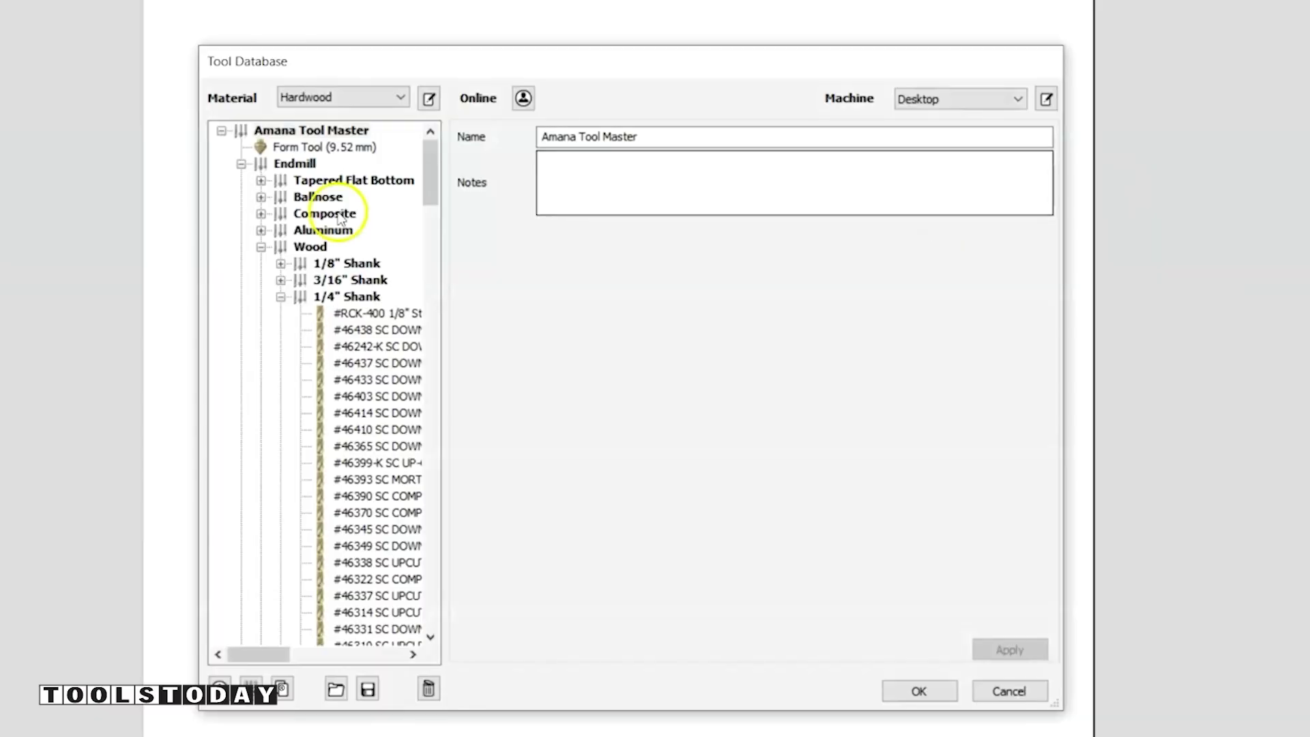
- Import the downloaded Amana-Tool-Vectric_01_21 (1).tool file into the Tool Database
{"action": "left_click", "coordinate": [221, 131]}
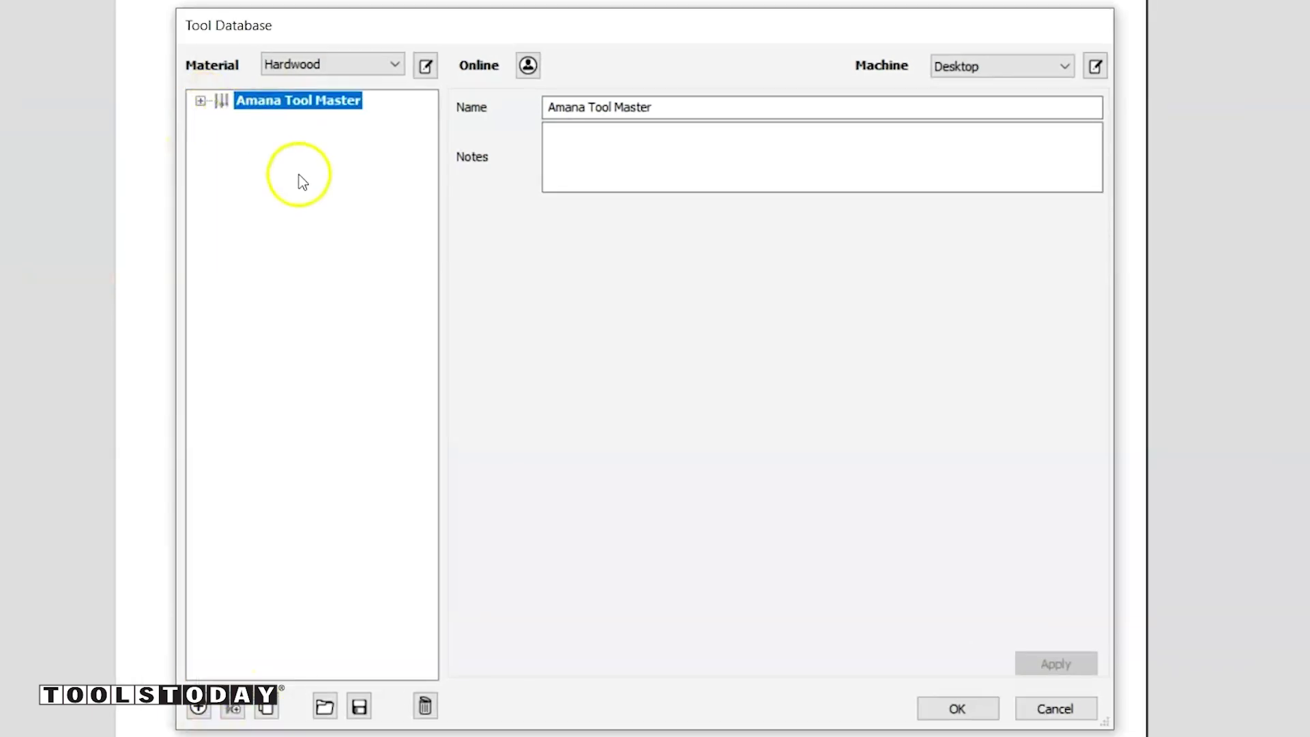
{"action": "left_click", "coordinate": [324, 708]}
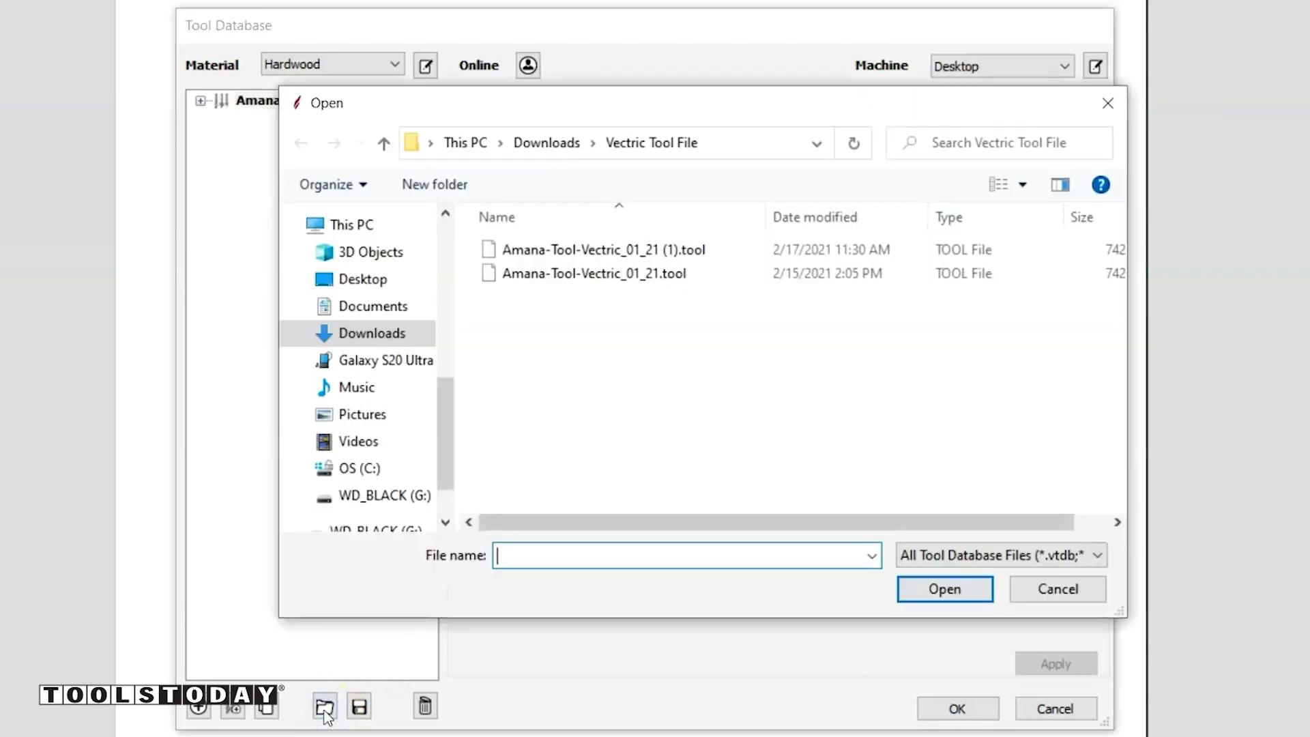
{"action": "left_click", "coordinate": [665, 252]}
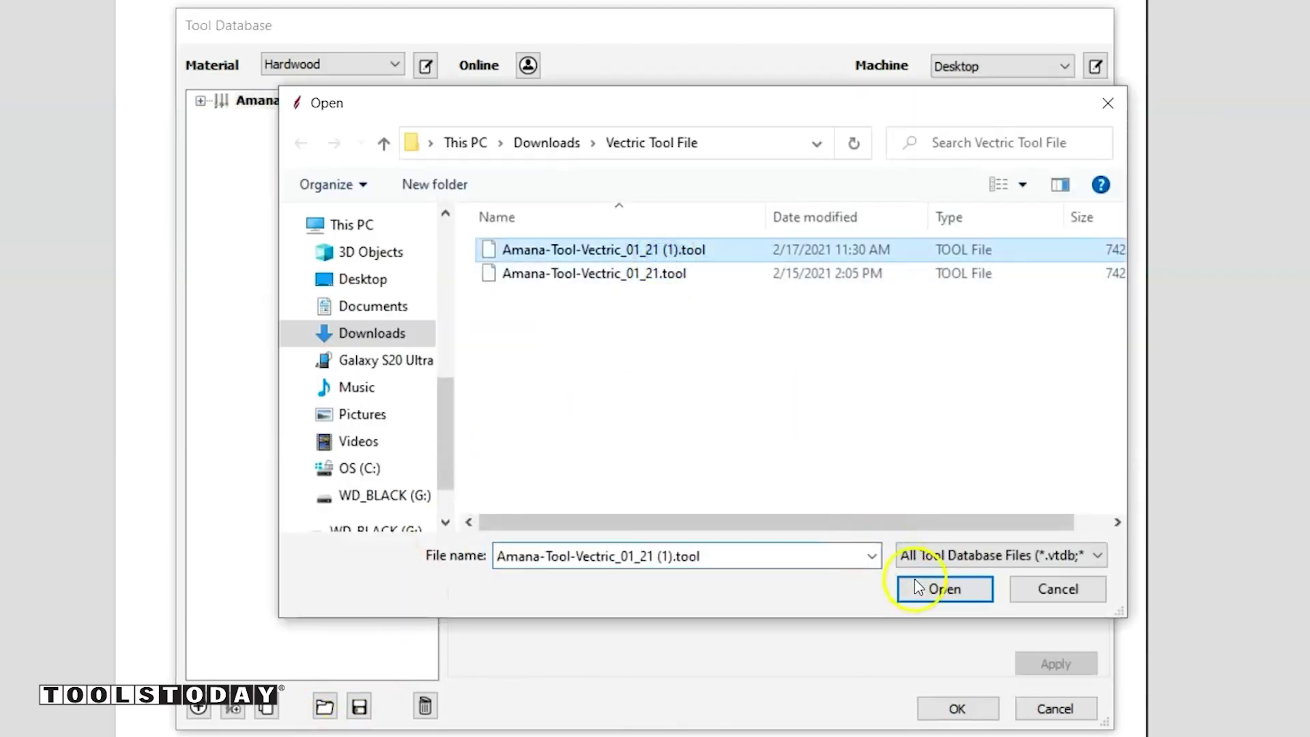
{"action": "left_click", "coordinate": [944, 591]}
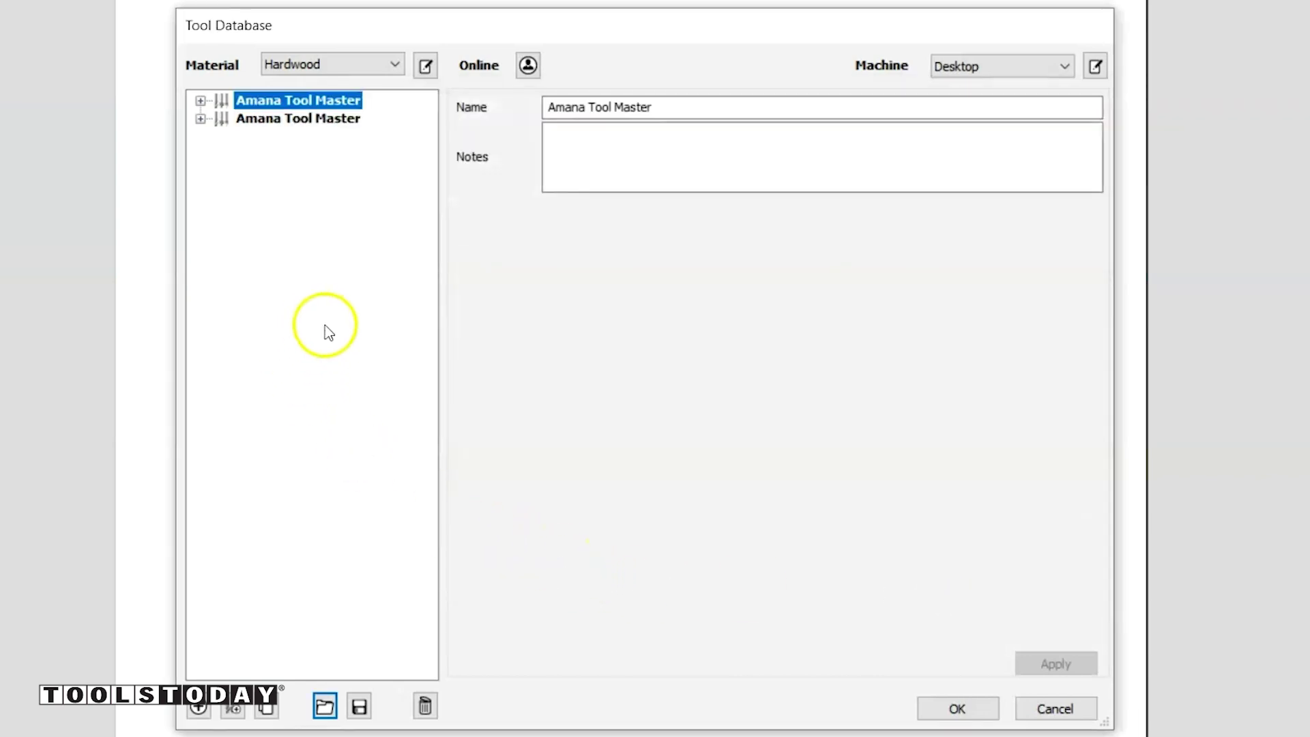
- Expand the first Amana Tool Master library down to the Endmill > Wood shank-size groups
{"action": "left_click", "coordinate": [199, 100]}
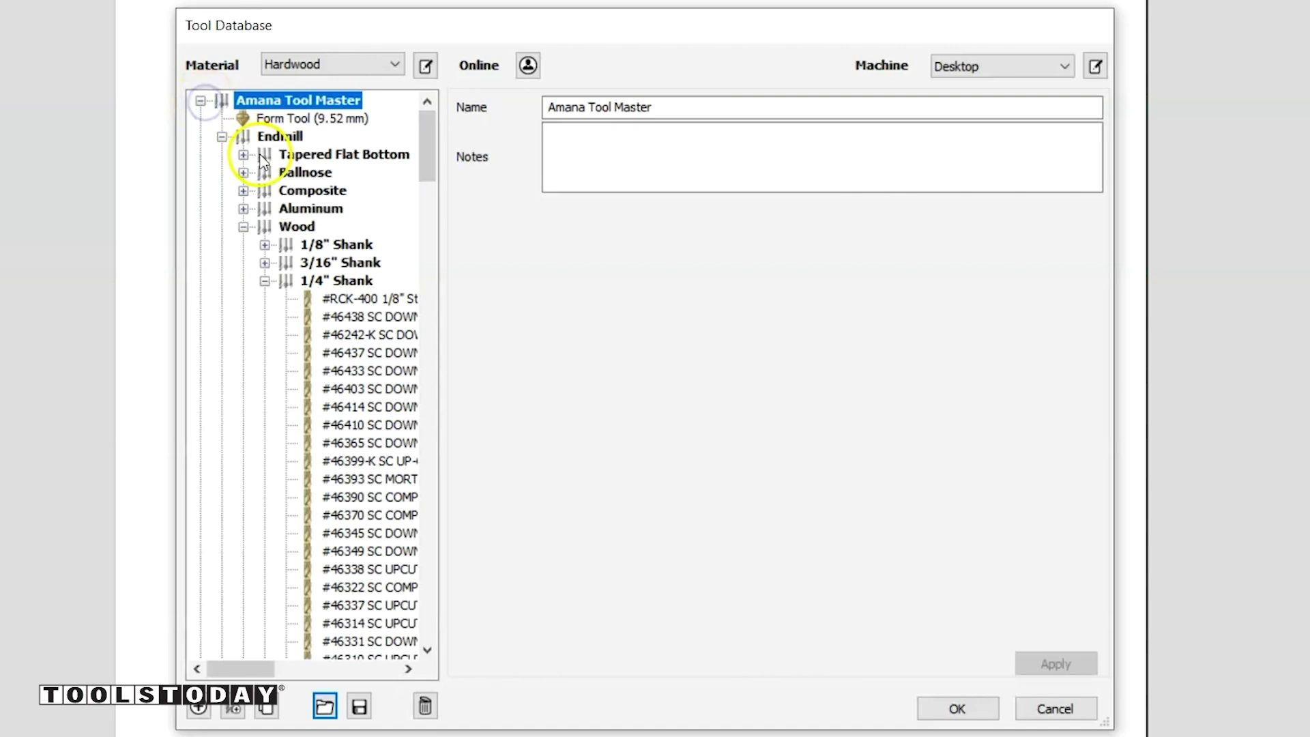
{"action": "left_click", "coordinate": [222, 136]}
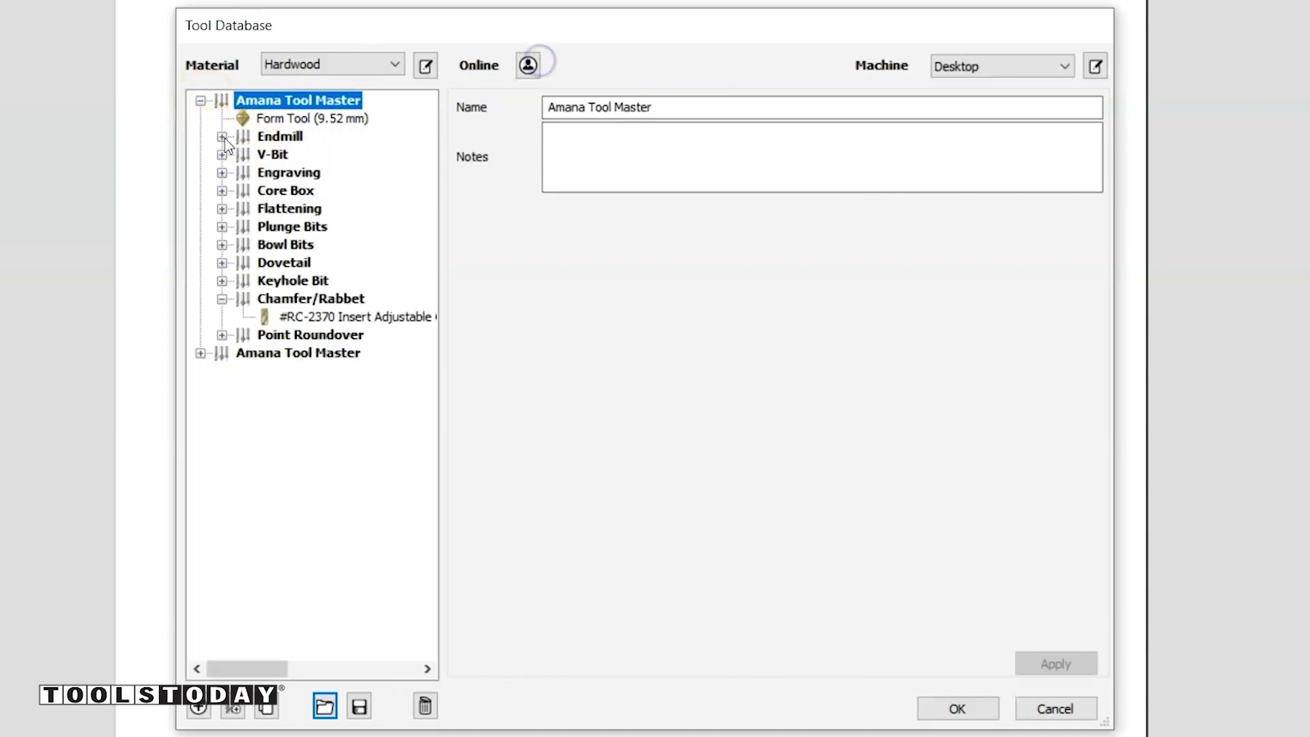
{"action": "left_click", "coordinate": [222, 298]}
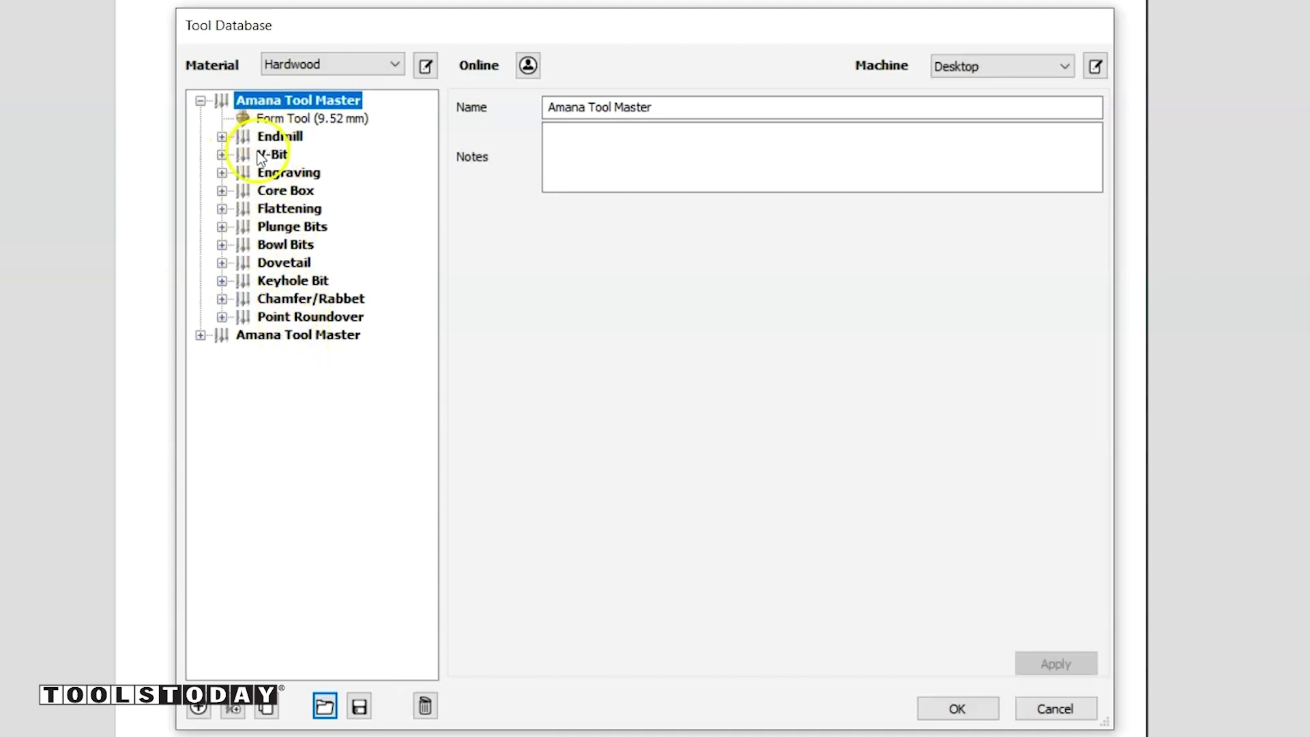
{"action": "double_click", "coordinate": [287, 142]}
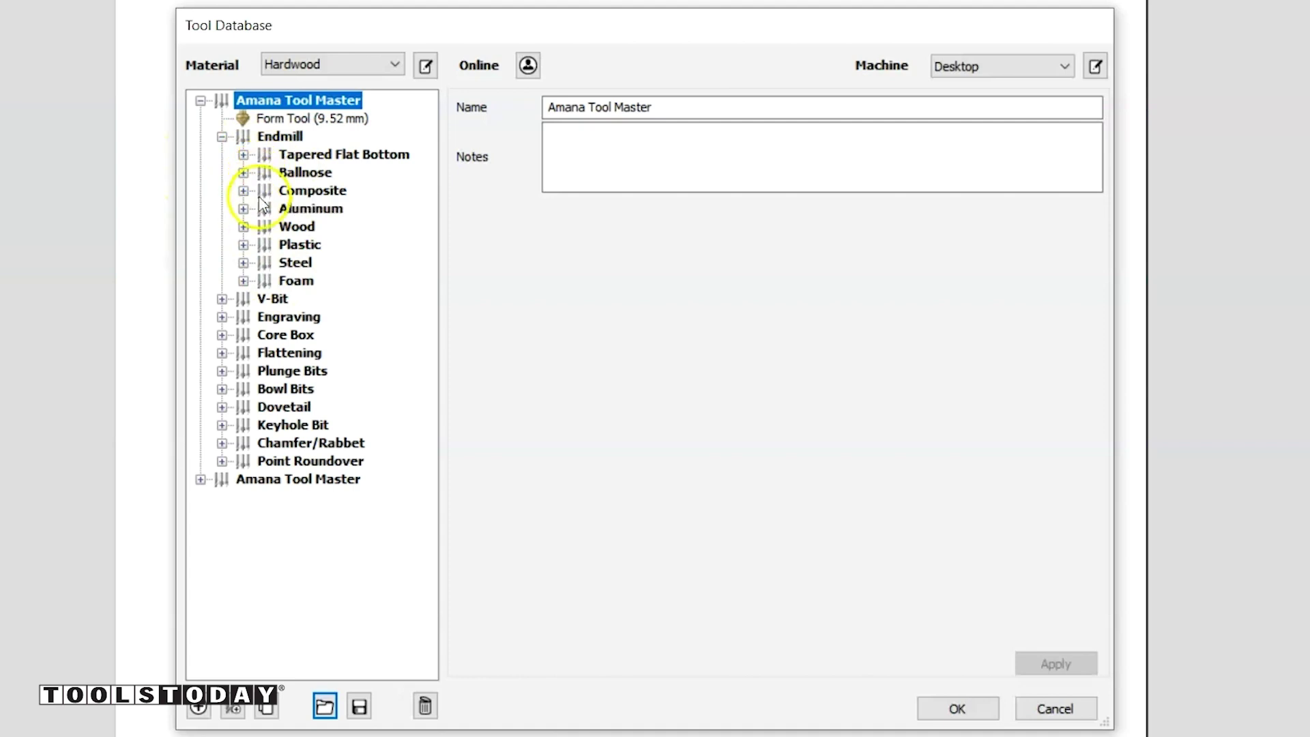
{"action": "left_click", "coordinate": [244, 226]}
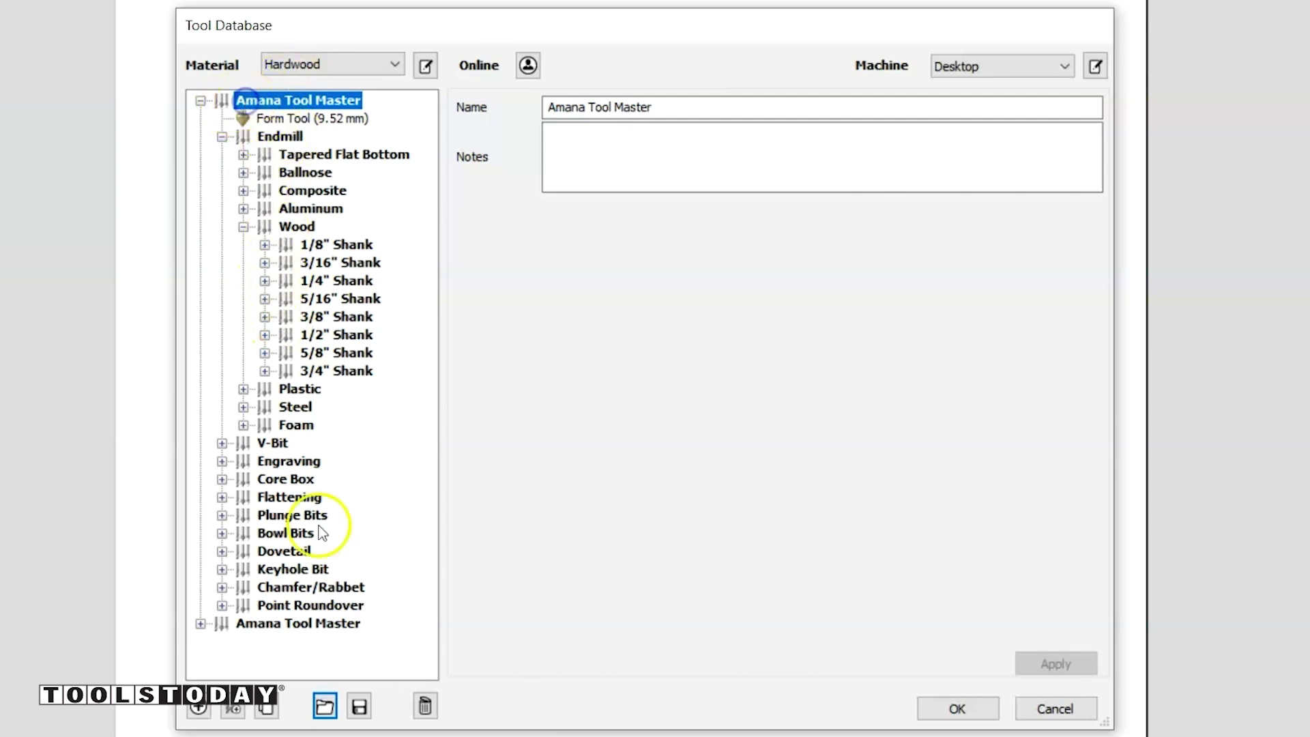
- Add a New Group and move the #46406 downcut spiral bit from 1/8" Shank into it
{"action": "left_click", "coordinate": [234, 709]}
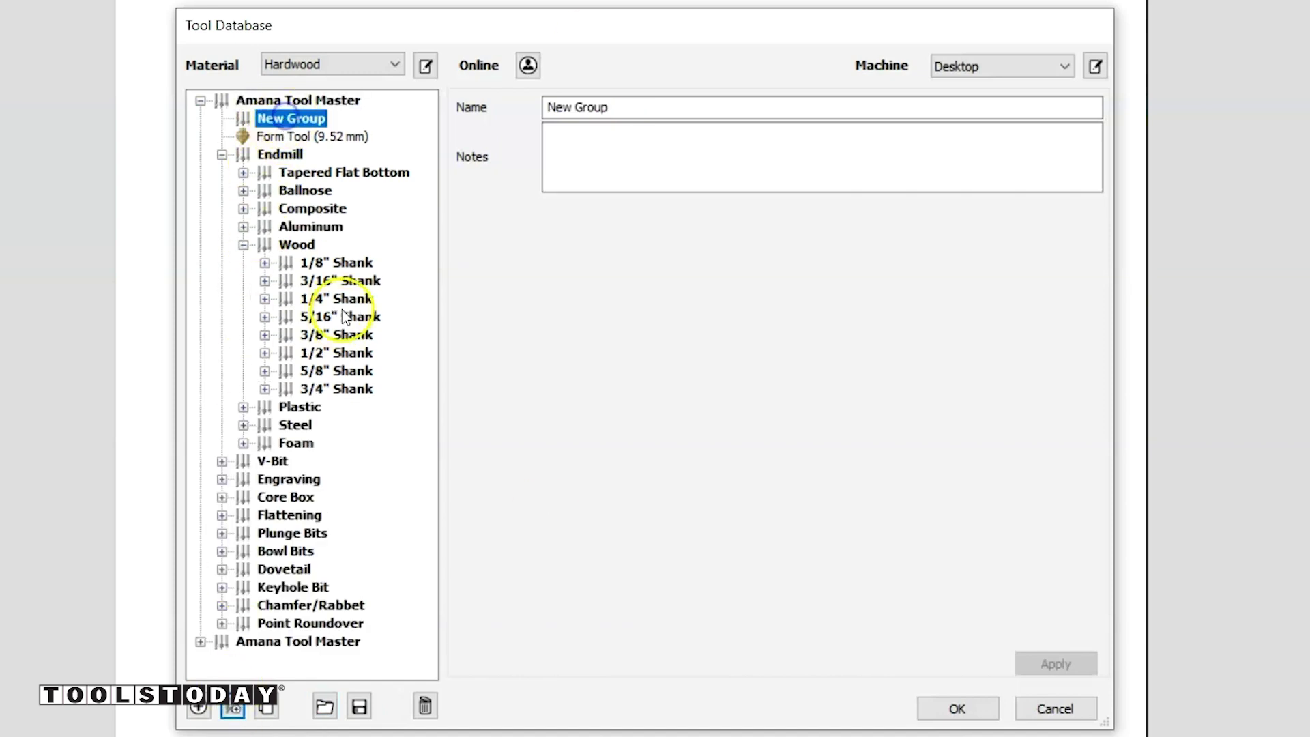
{"action": "left_click", "coordinate": [265, 264]}
{"action": "left_click", "coordinate": [342, 281]}
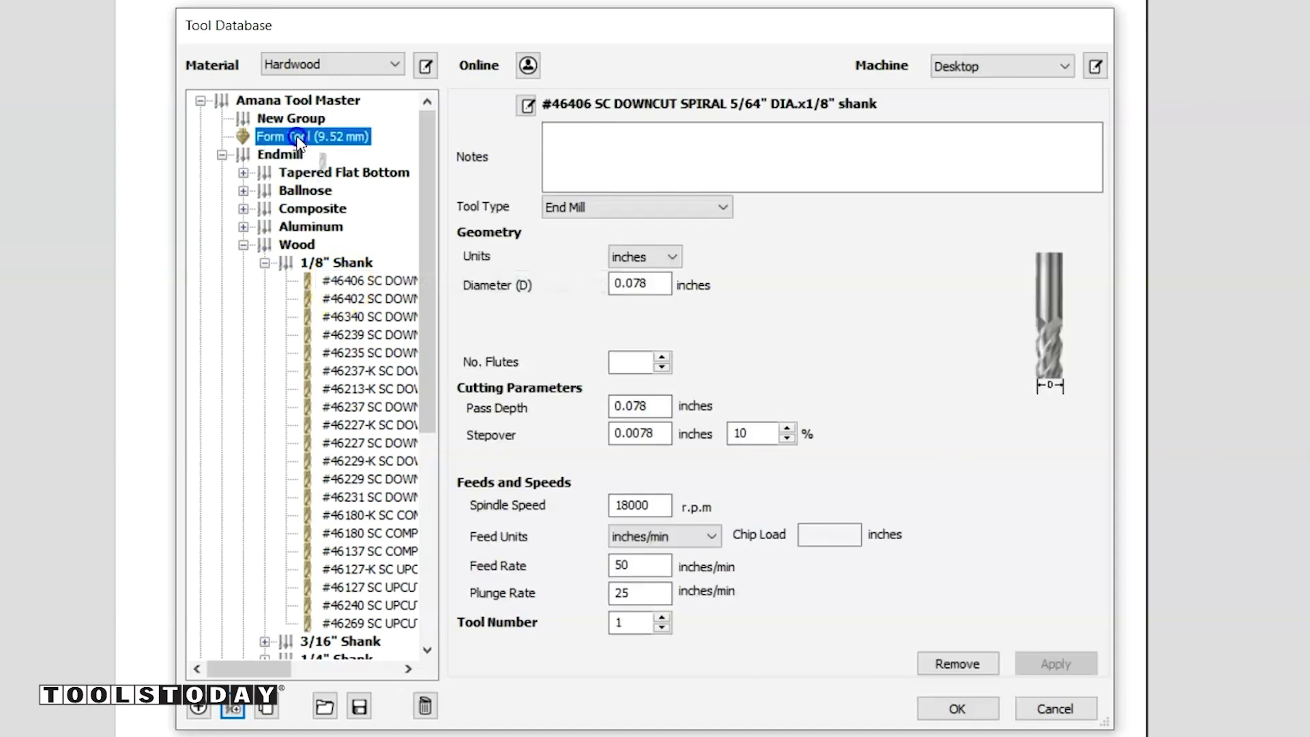
{"action": "left_click_drag", "start_coordinate": [291, 119], "coordinate": [294, 122]}
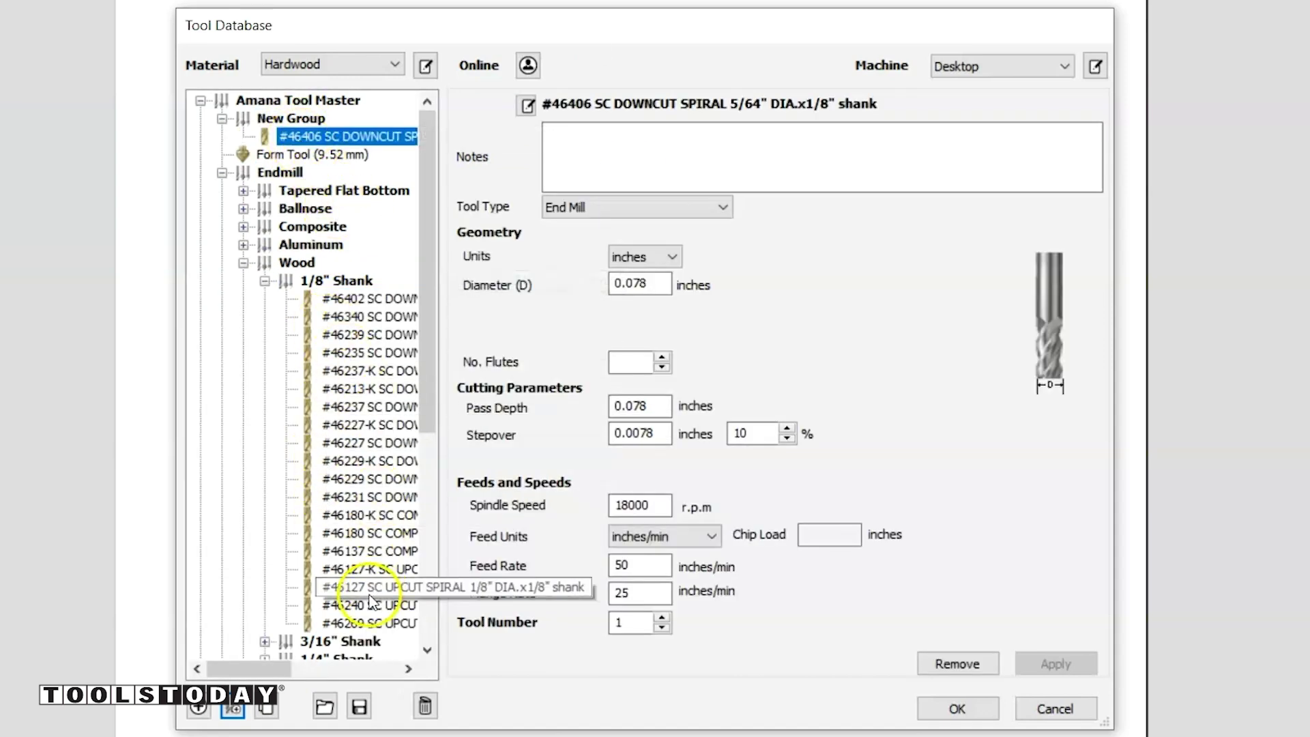
{"action": "scroll", "coordinate": [345, 395], "scroll_direction": "down", "scroll_amount": 1}
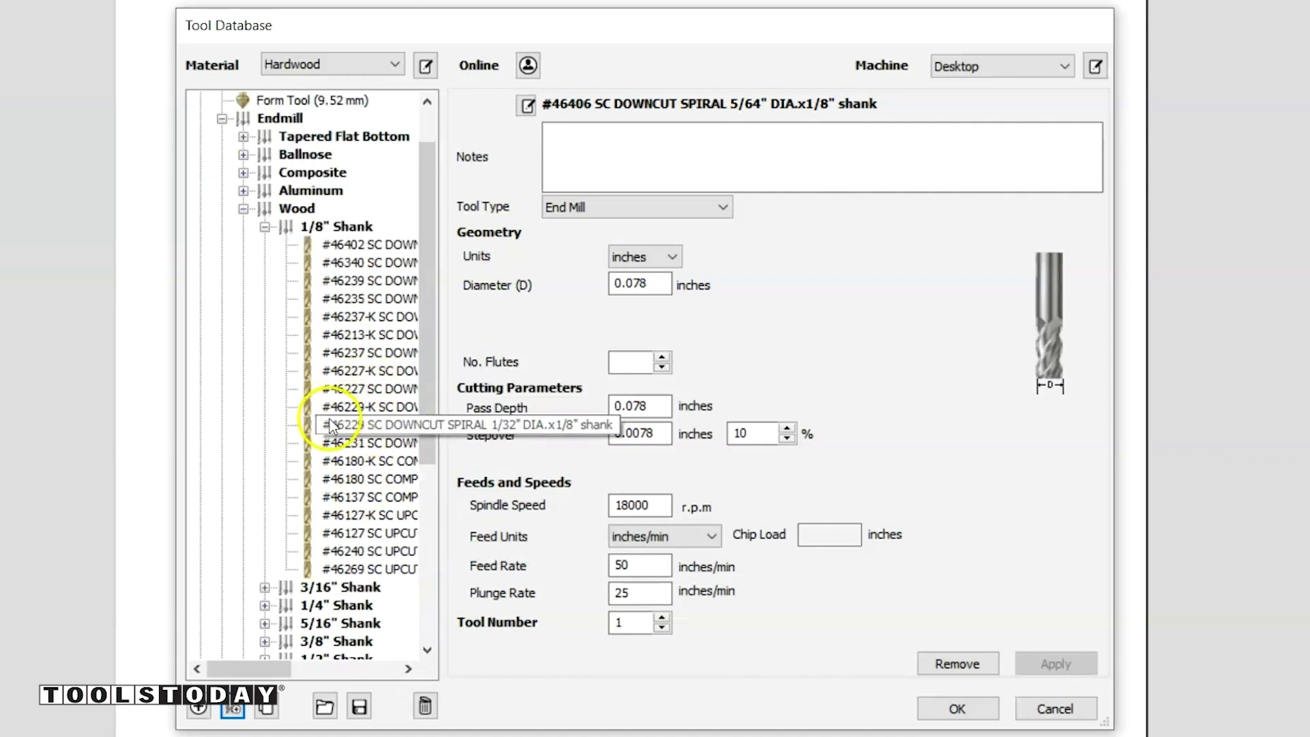
{"action": "scroll", "coordinate": [342, 440], "scroll_direction": "down", "scroll_amount": 2}
{"action": "scroll", "coordinate": [341, 447], "scroll_direction": "down", "scroll_amount": 1}
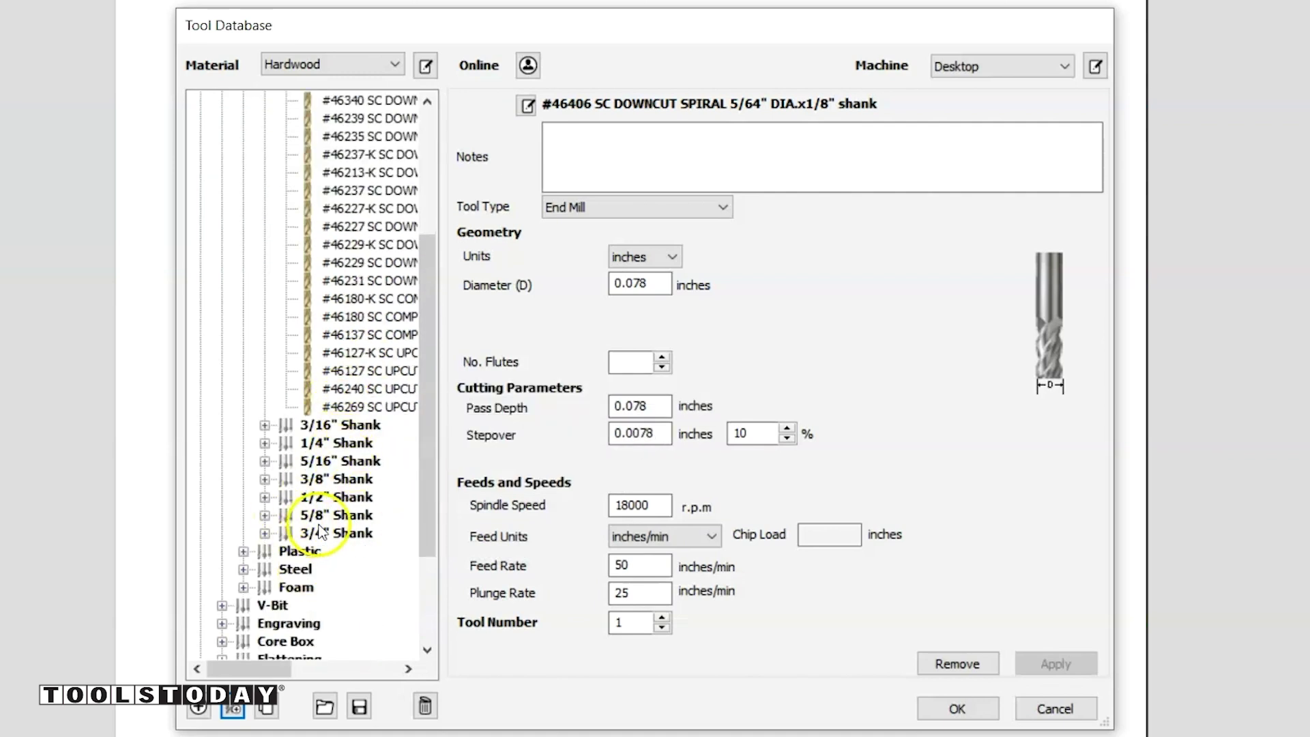
- Start deleting the 3/4" Shank group, then cancel the confirmation to keep it
{"action": "left_click", "coordinate": [328, 499]}
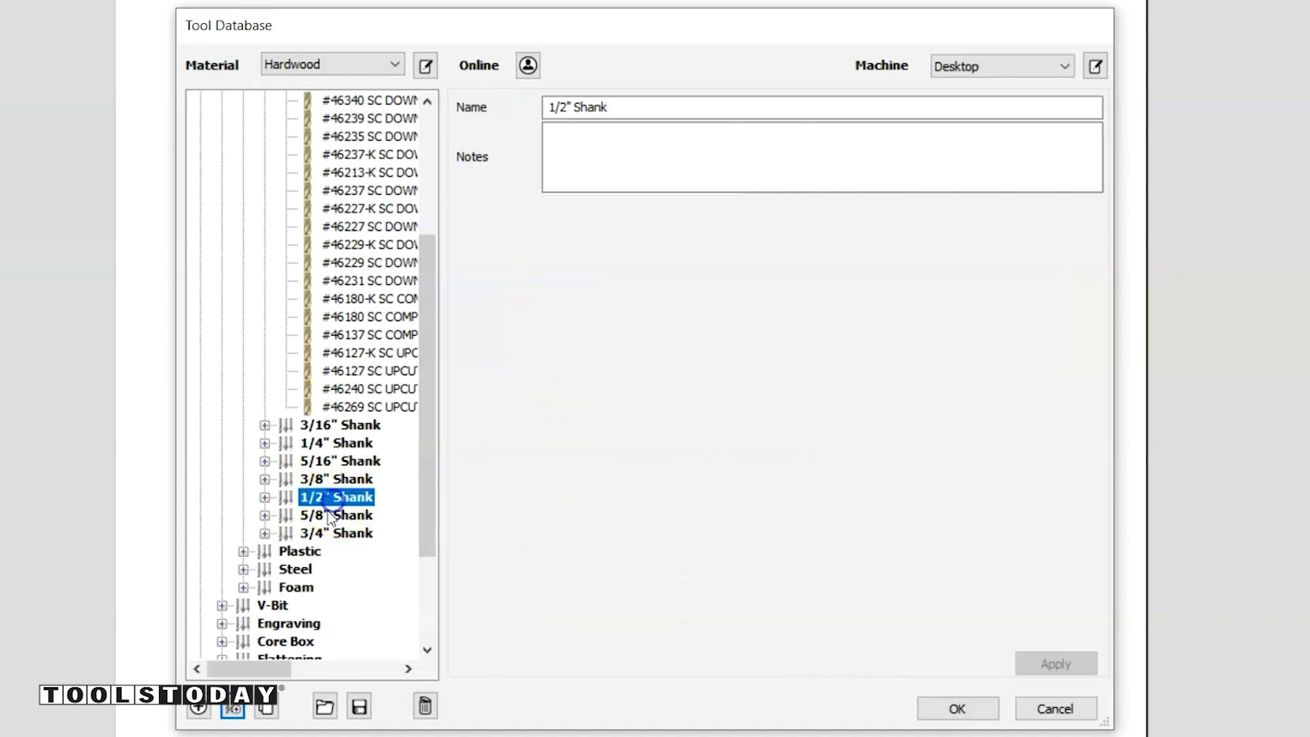
{"action": "left_click", "coordinate": [328, 535]}
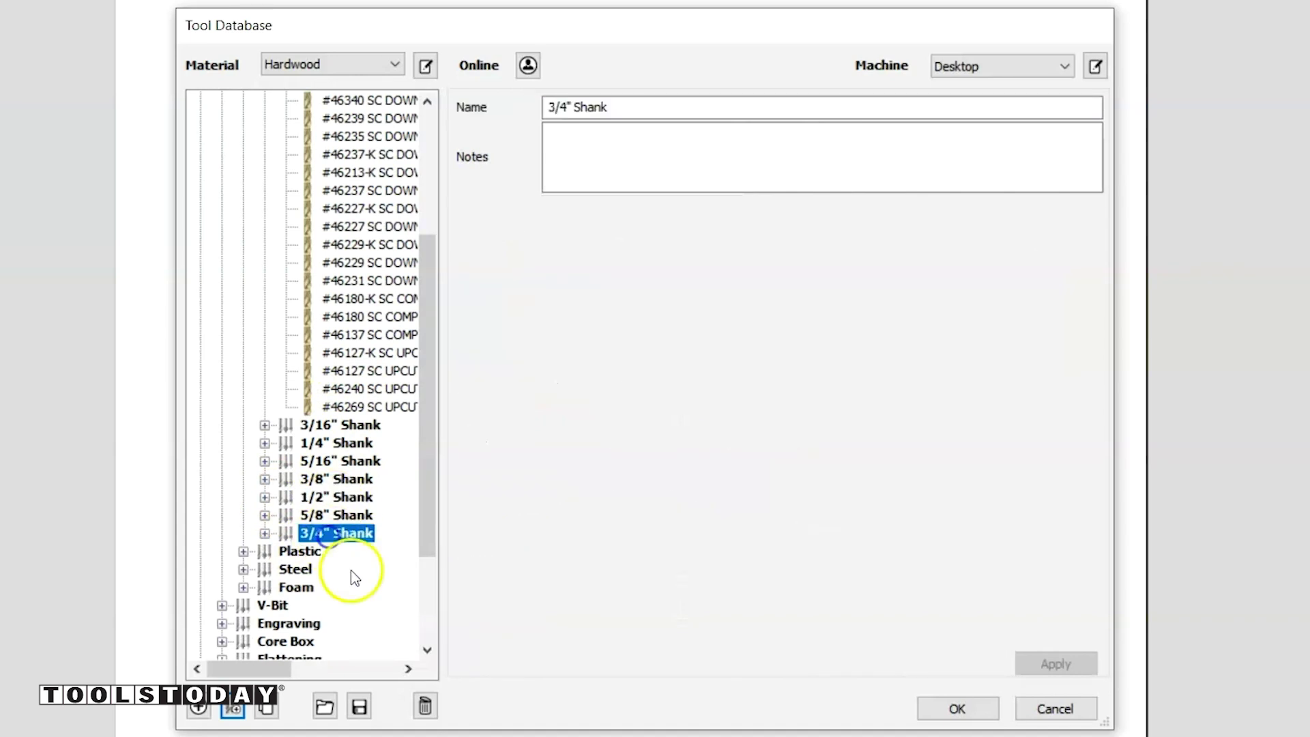
{"action": "left_click", "coordinate": [426, 708]}
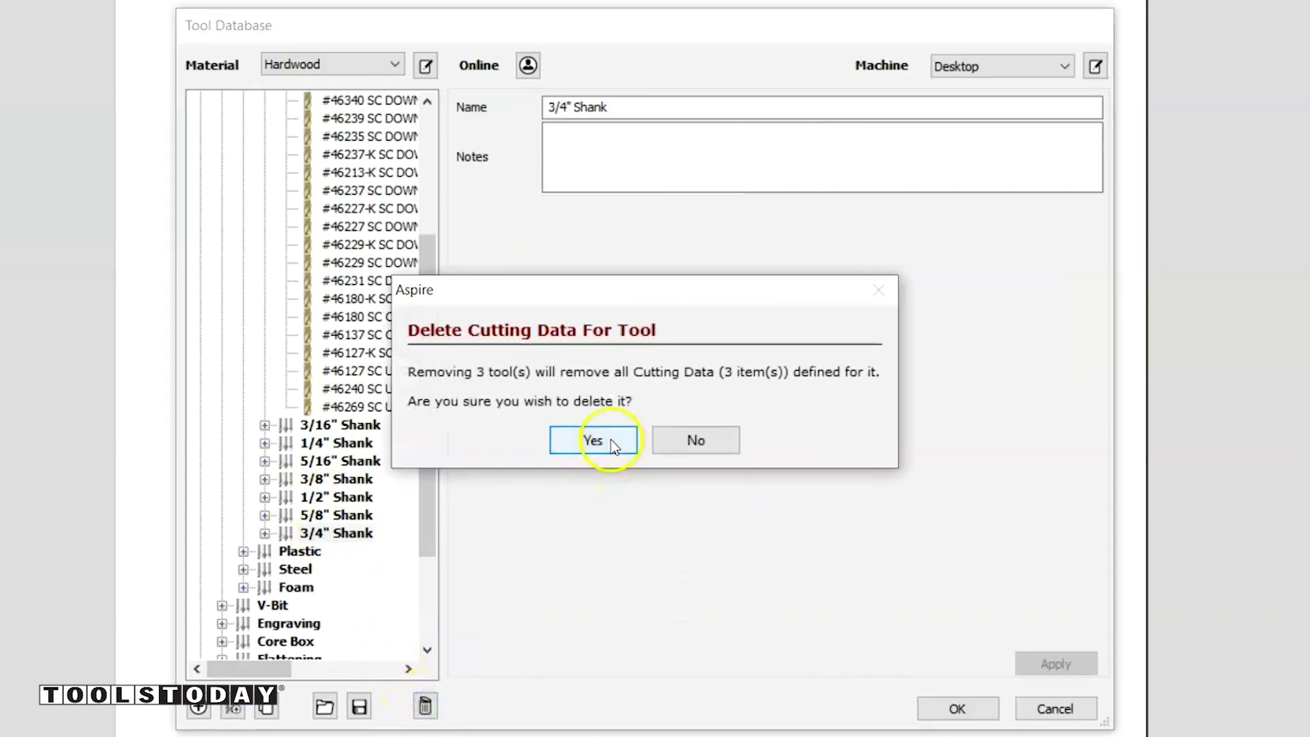
{"action": "left_click", "coordinate": [683, 441]}
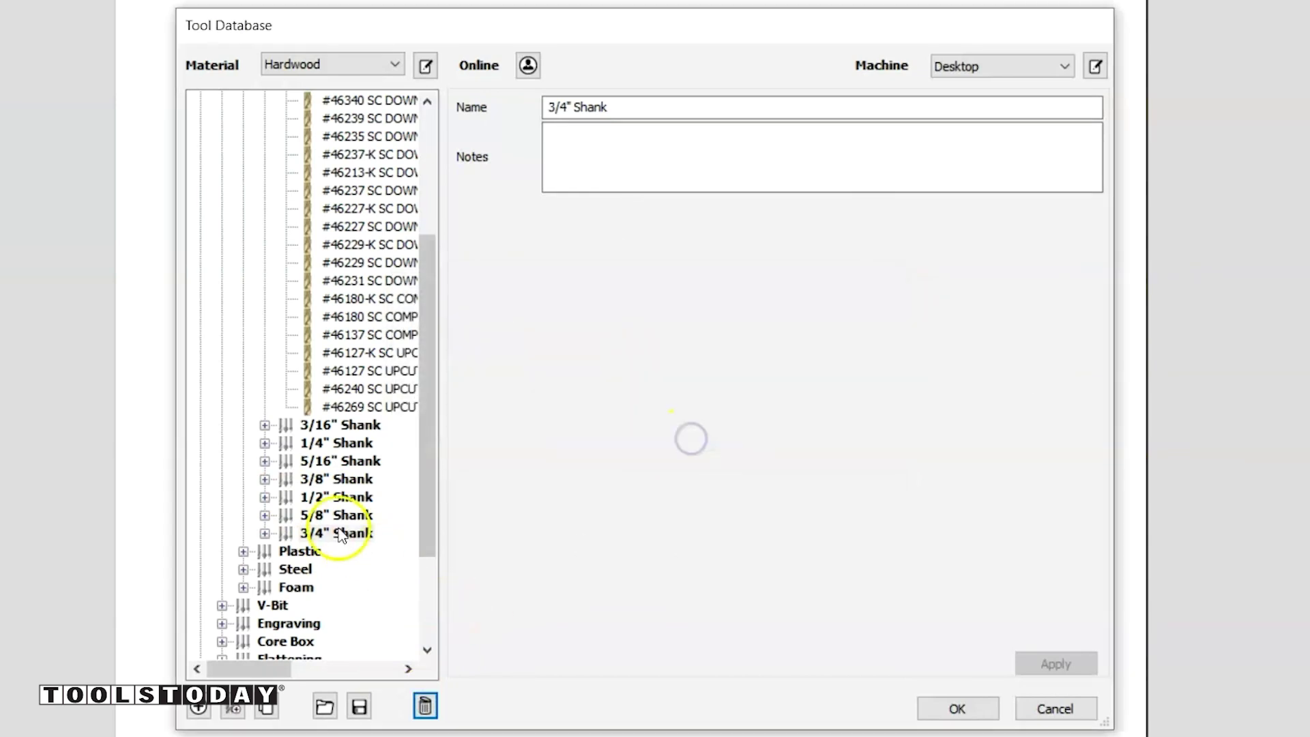
{"action": "scroll", "coordinate": [345, 548], "scroll_direction": "up", "scroll_amount": 2}
{"action": "scroll", "coordinate": [346, 548], "scroll_direction": "up", "scroll_amount": 2}
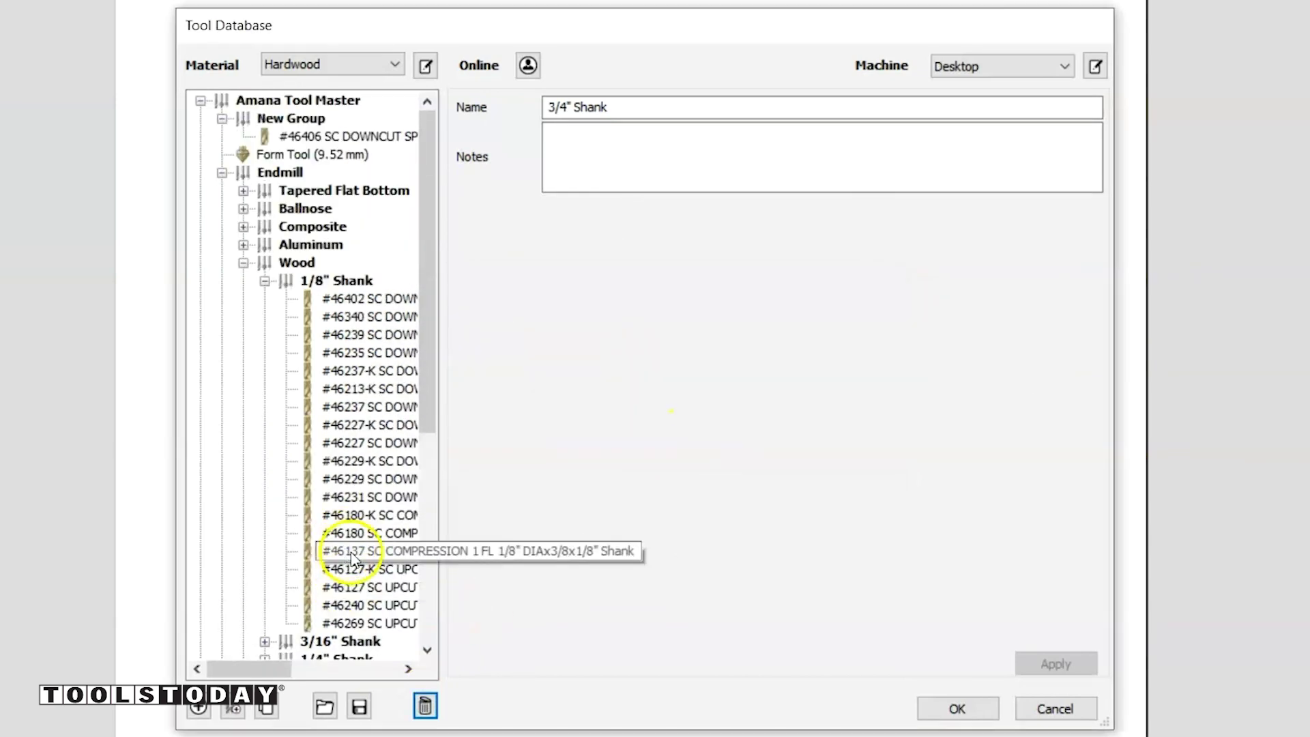
{"action": "left_click", "coordinate": [267, 281]}
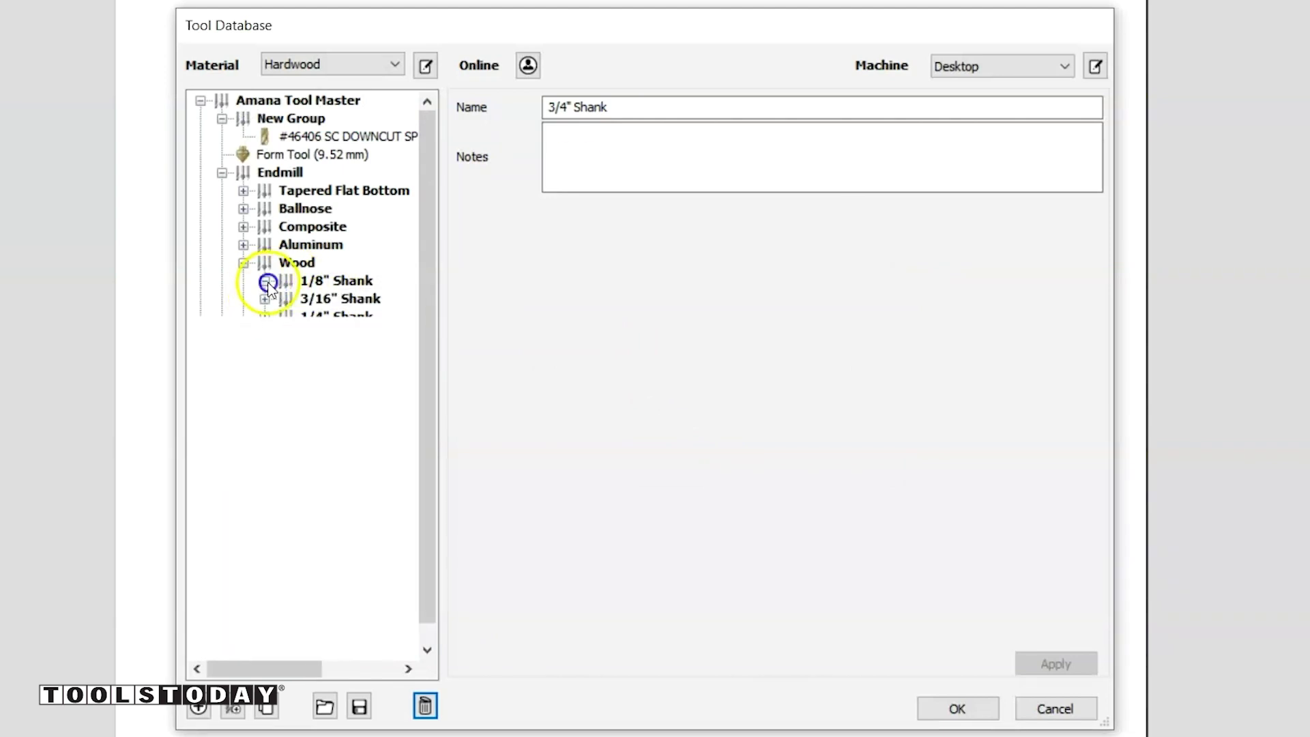
- Browse the V-Bit, Engraving and Flattening groups, collapsing their shank lists
{"action": "left_click", "coordinate": [243, 262]}
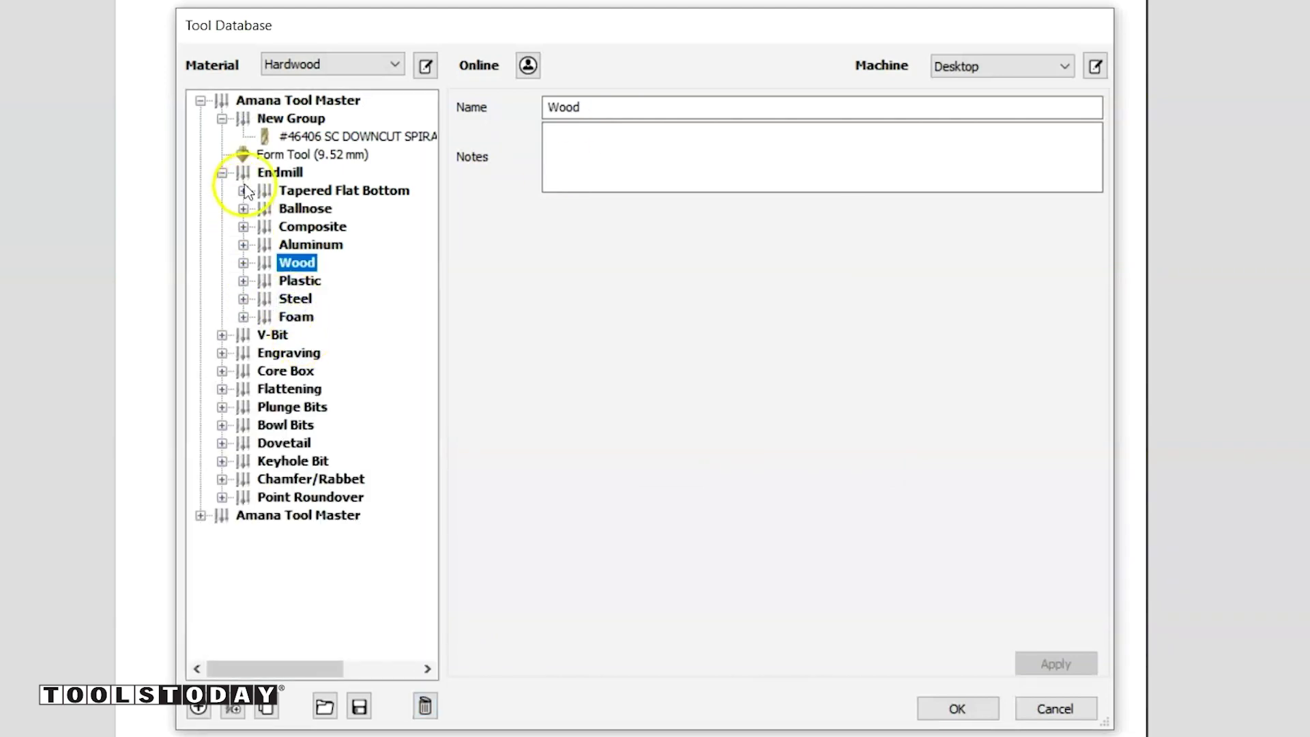
{"action": "left_click", "coordinate": [222, 173]}
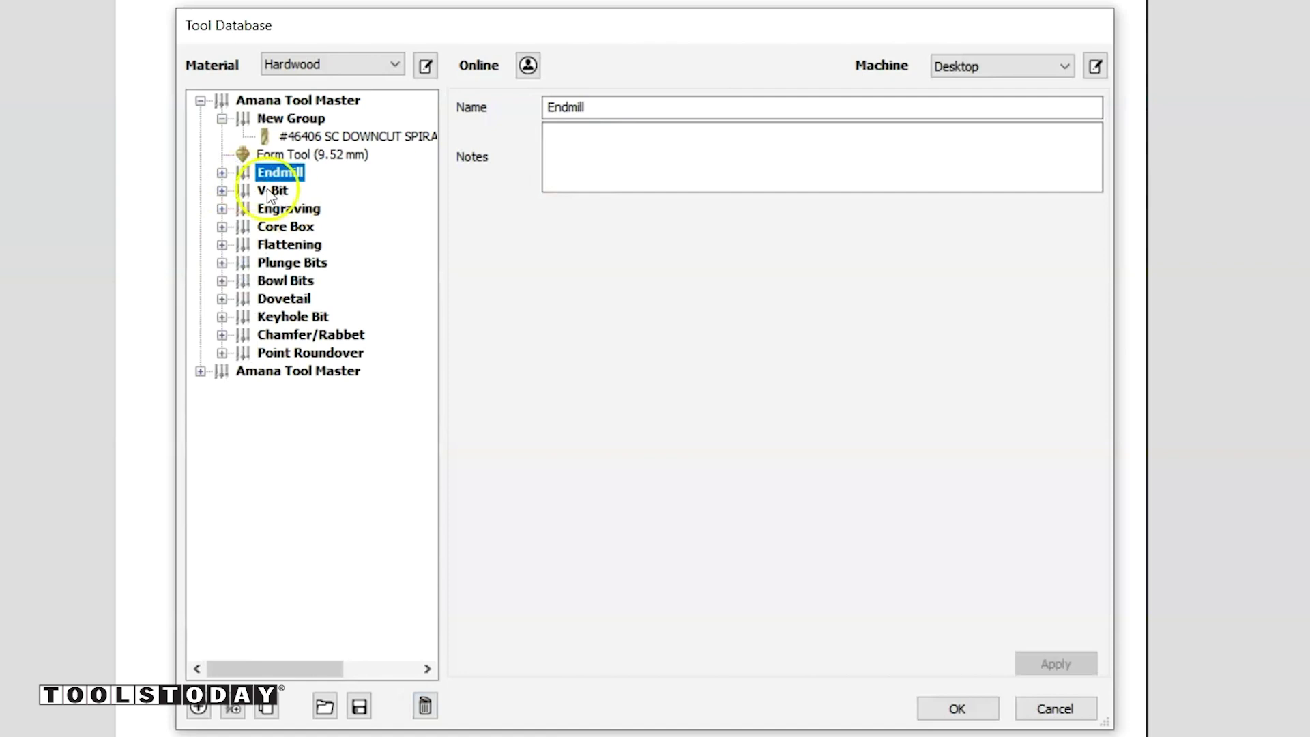
{"action": "left_click", "coordinate": [222, 191]}
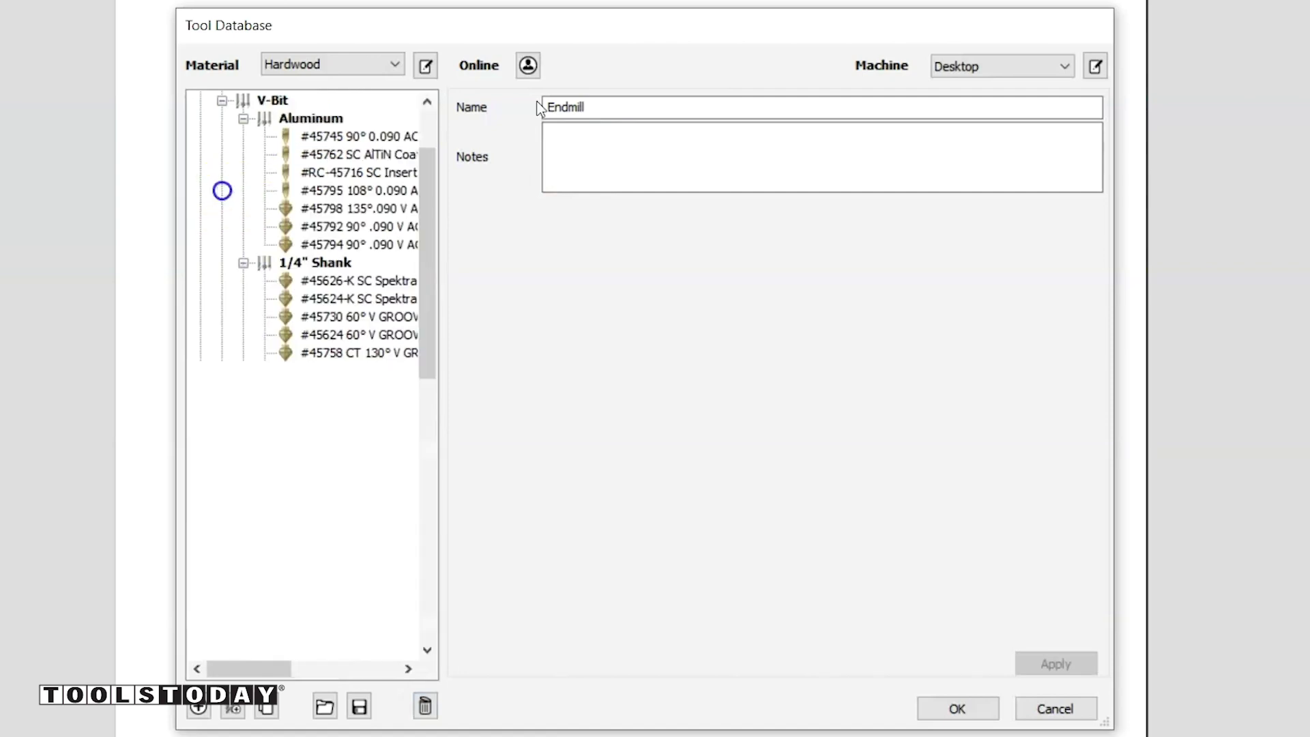
{"action": "left_click", "coordinate": [243, 118]}
{"action": "left_click", "coordinate": [243, 155]}
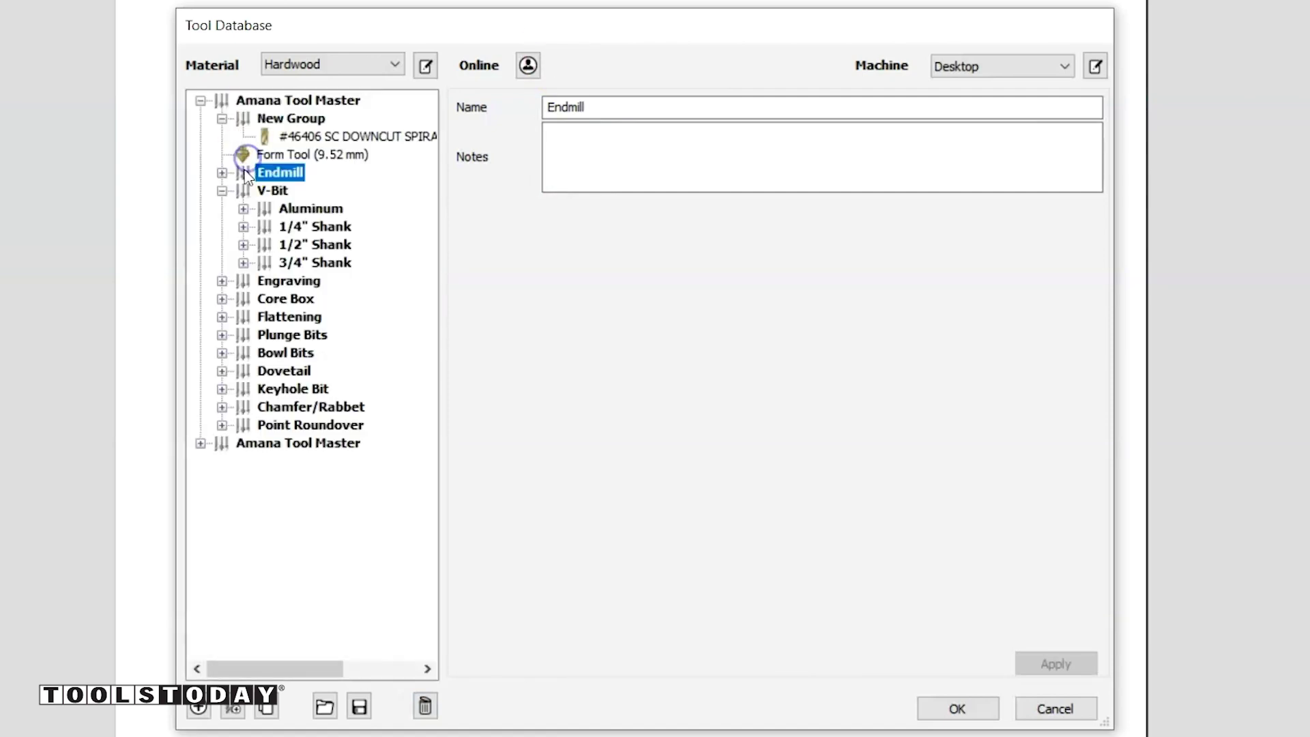
{"action": "left_click", "coordinate": [222, 281]}
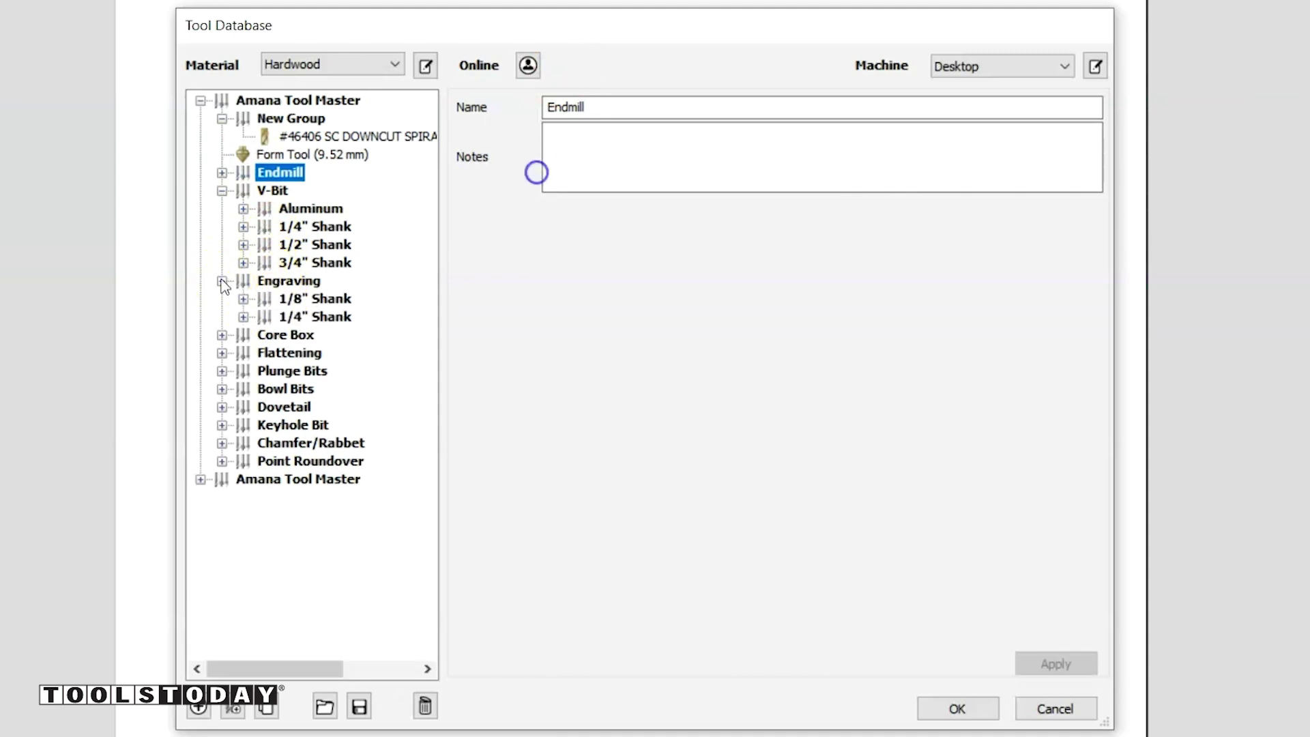
{"action": "left_click", "coordinate": [222, 353]}
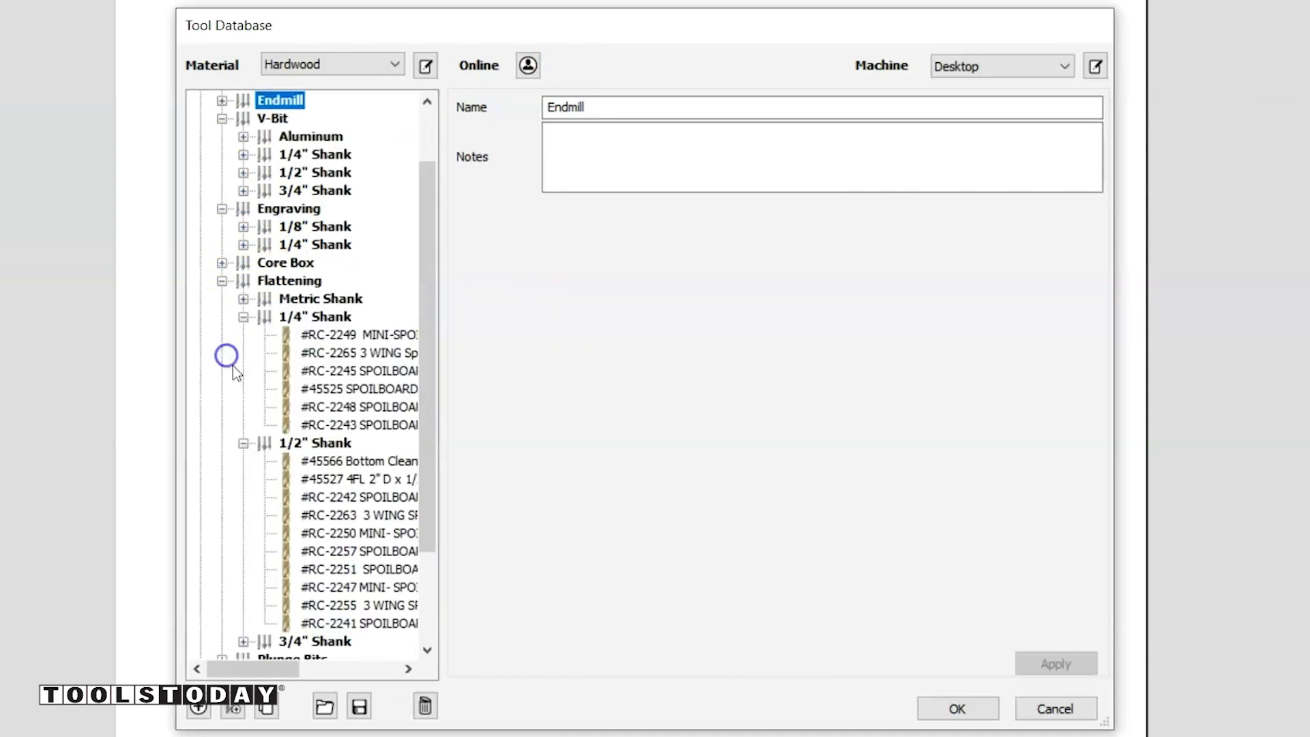
{"action": "left_click", "coordinate": [243, 317]}
{"action": "left_click", "coordinate": [243, 335]}
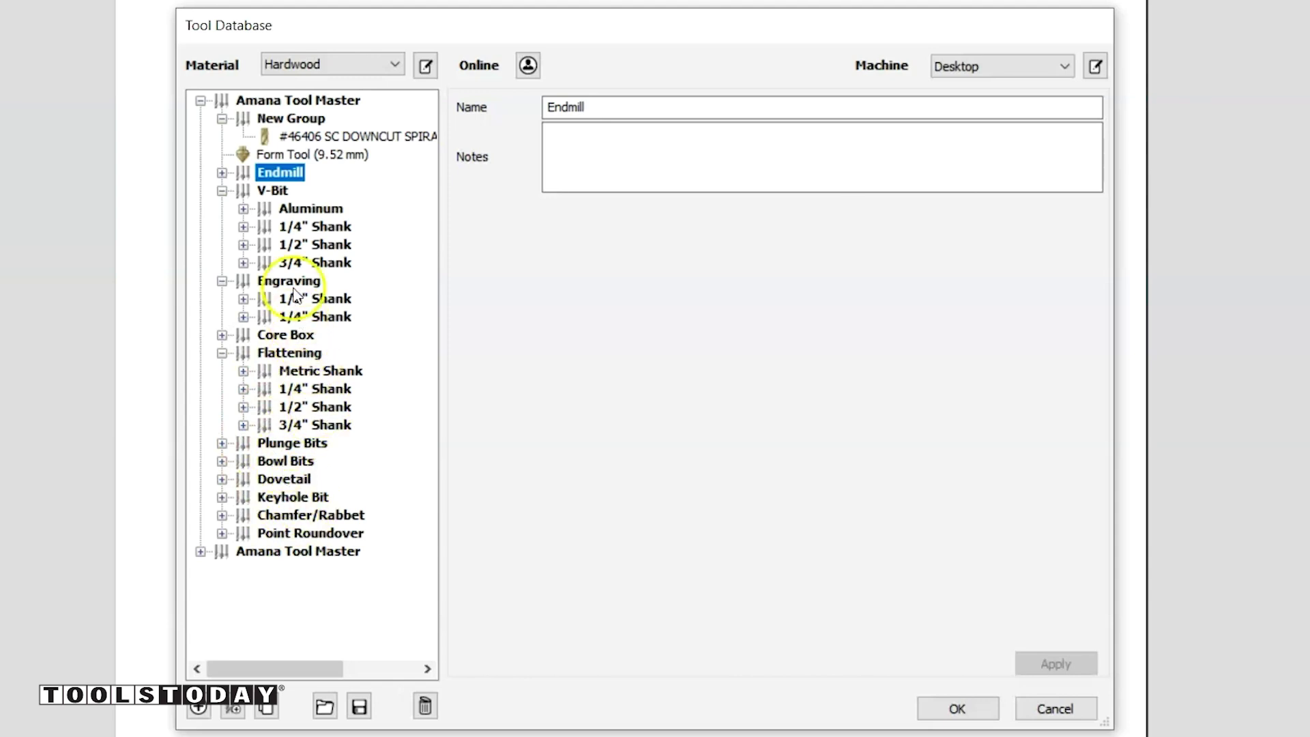
- Show the #46390 SC compression 1/4" bit's settings under Endmill > Wood > 1/4" Shank
{"action": "left_click", "coordinate": [221, 171]}
{"action": "left_click", "coordinate": [265, 315]}
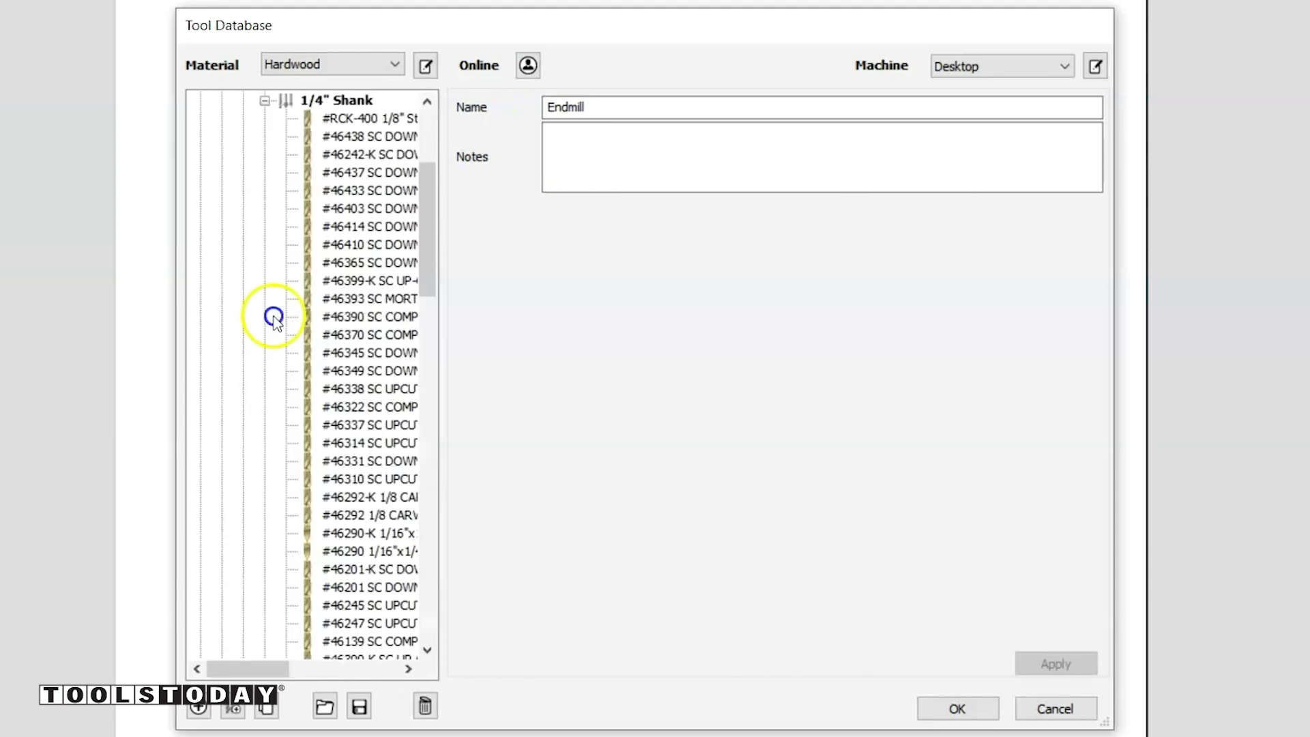
{"action": "left_click", "coordinate": [317, 318]}
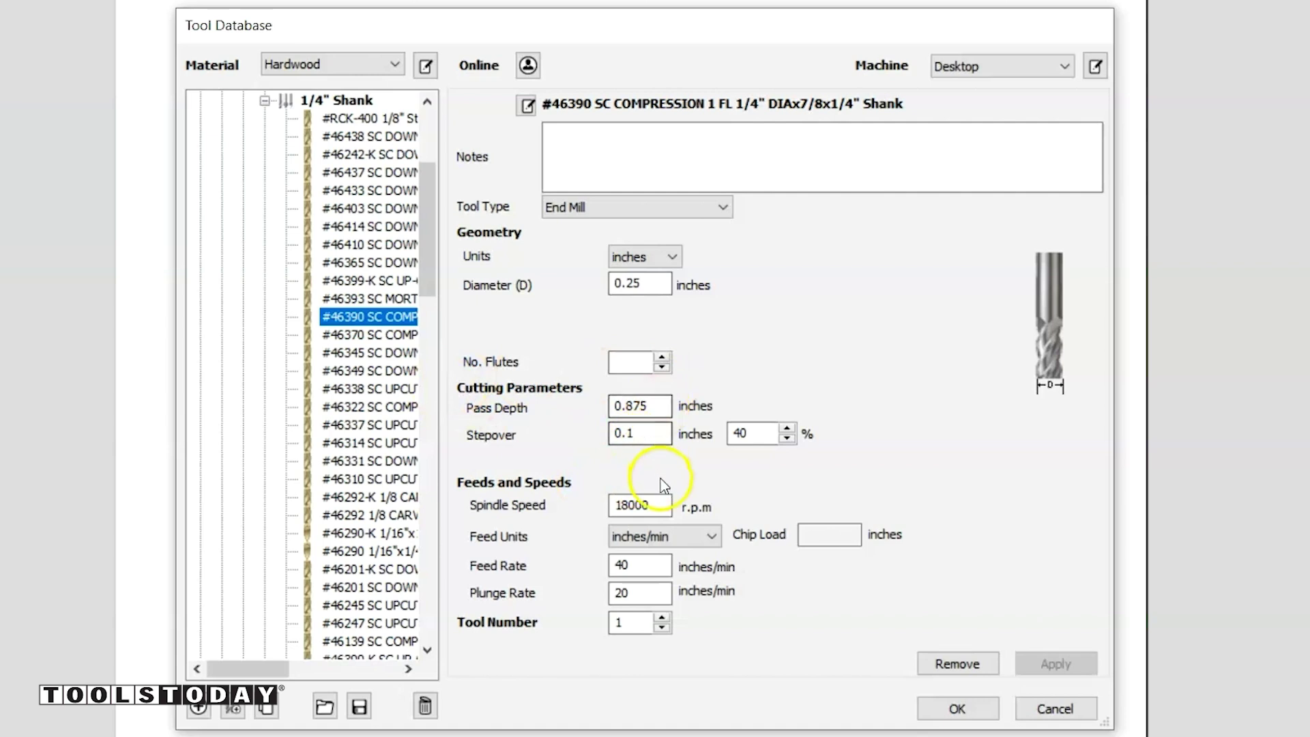
- Duplicate the #46390 compression bit and copy the #46460 covenose bit's Hardwood settings onto it
{"action": "left_click", "coordinate": [266, 708]}
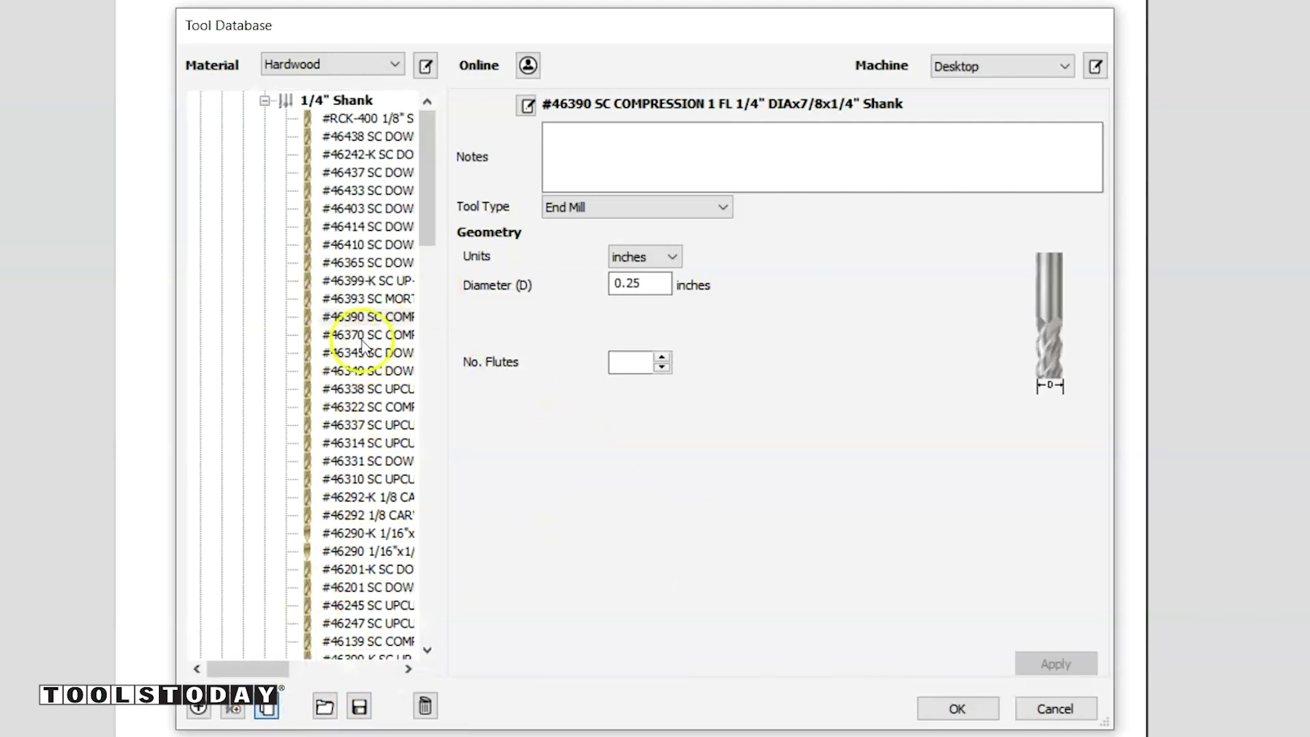
{"action": "left_click", "coordinate": [360, 532]}
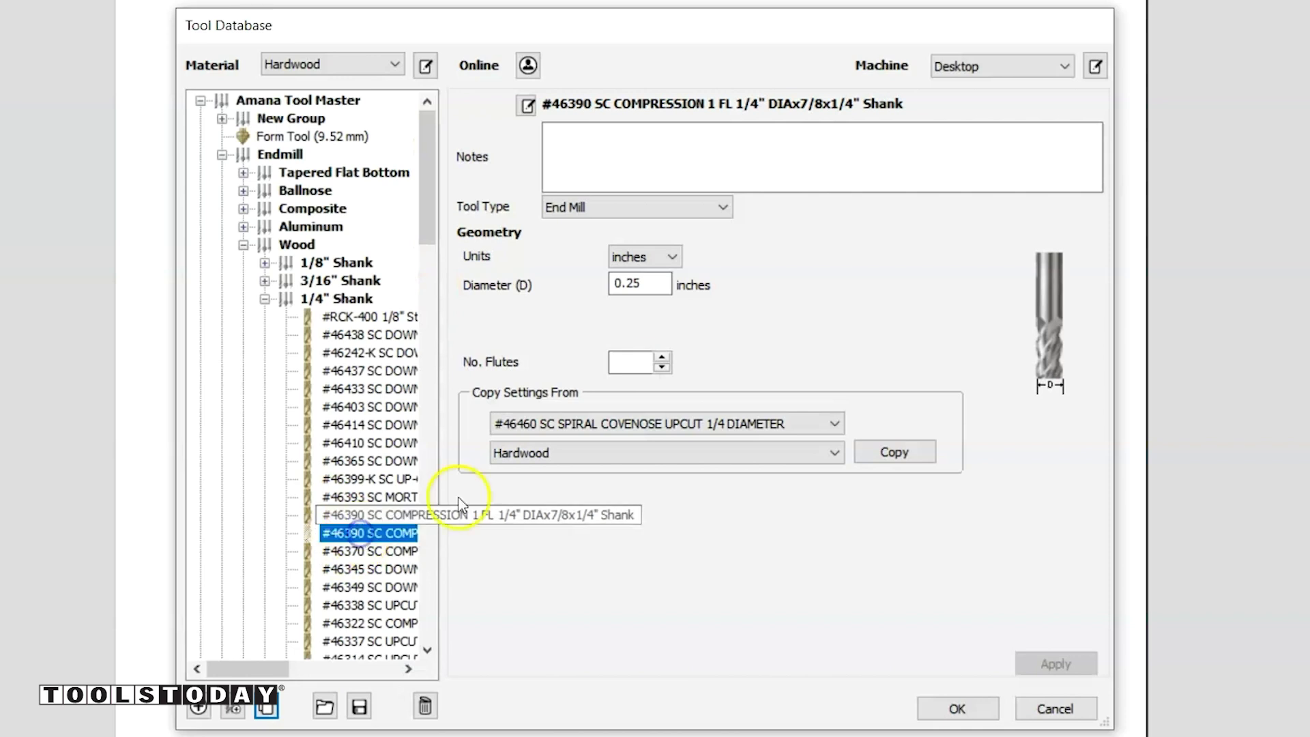
{"action": "left_click", "coordinate": [894, 454]}
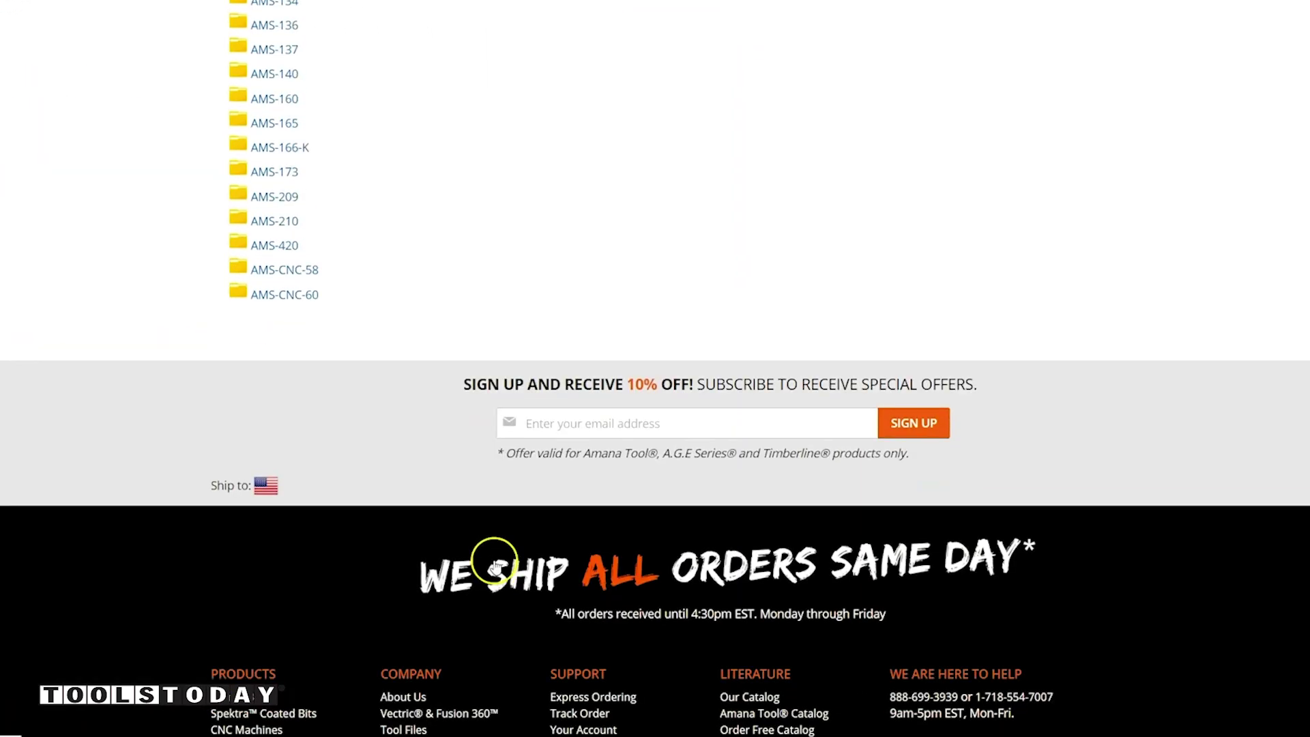
{"action": "scroll", "coordinate": [489, 543], "scroll_direction": "up", "scroll_amount": 3}
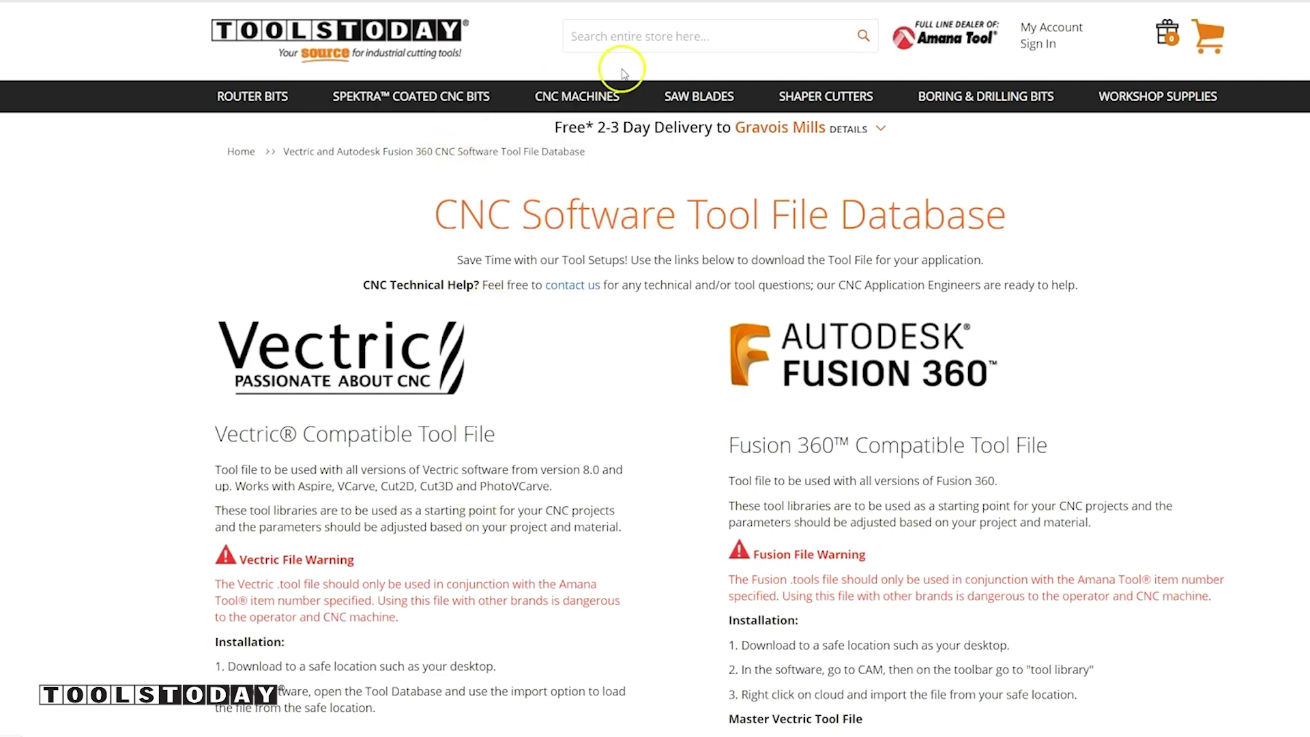
- Search ToolsToday for 46200, open the 46200-K Spektra bit page and show its CNC Feed/Speed info
{"action": "left_click", "coordinate": [642, 47]}
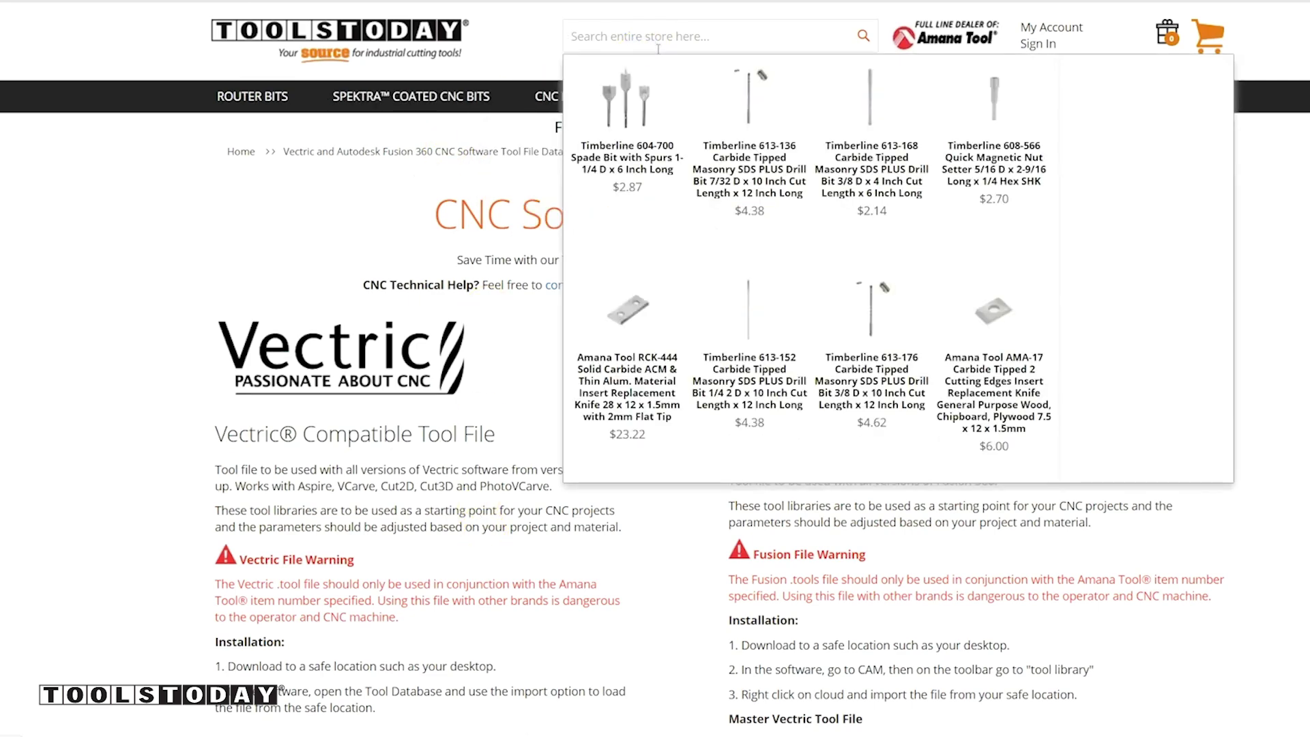
{"action": "type", "text": "46200"}
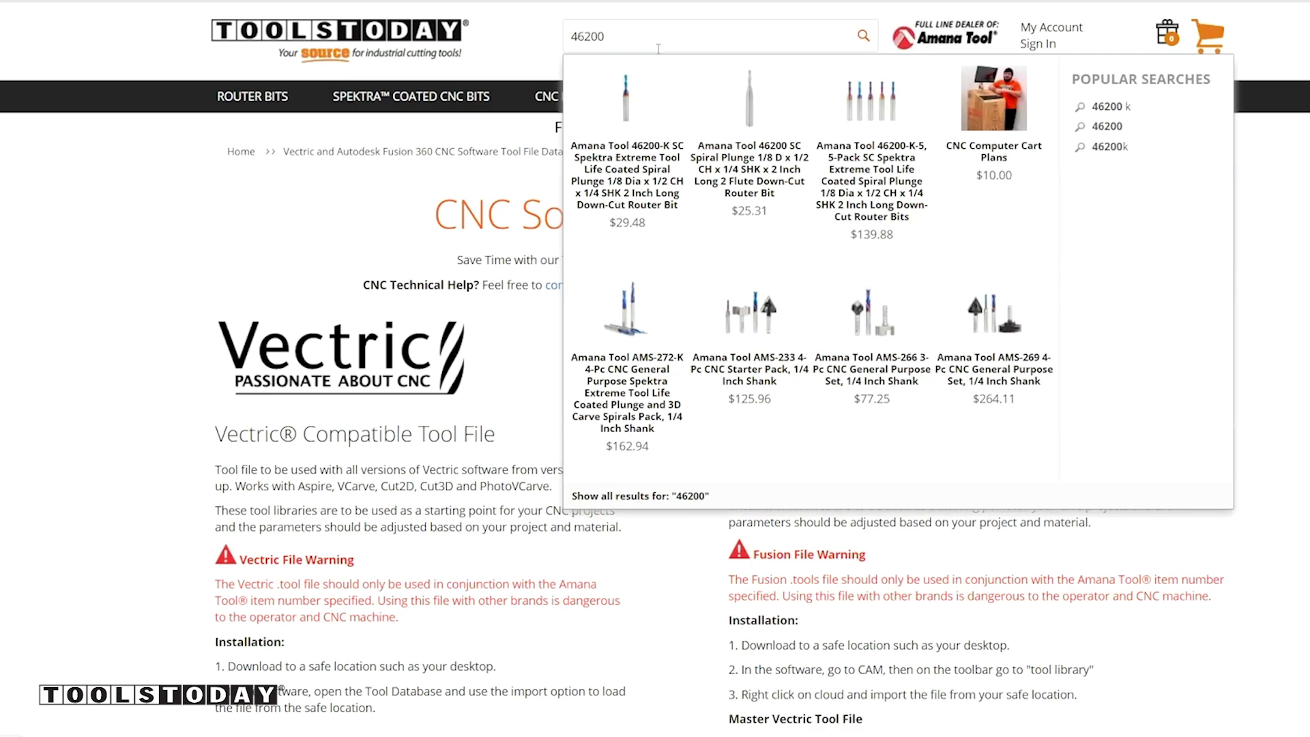
{"action": "left_click", "coordinate": [626, 179]}
{"action": "scroll", "coordinate": [580, 307], "scroll_direction": "down", "scroll_amount": 3}
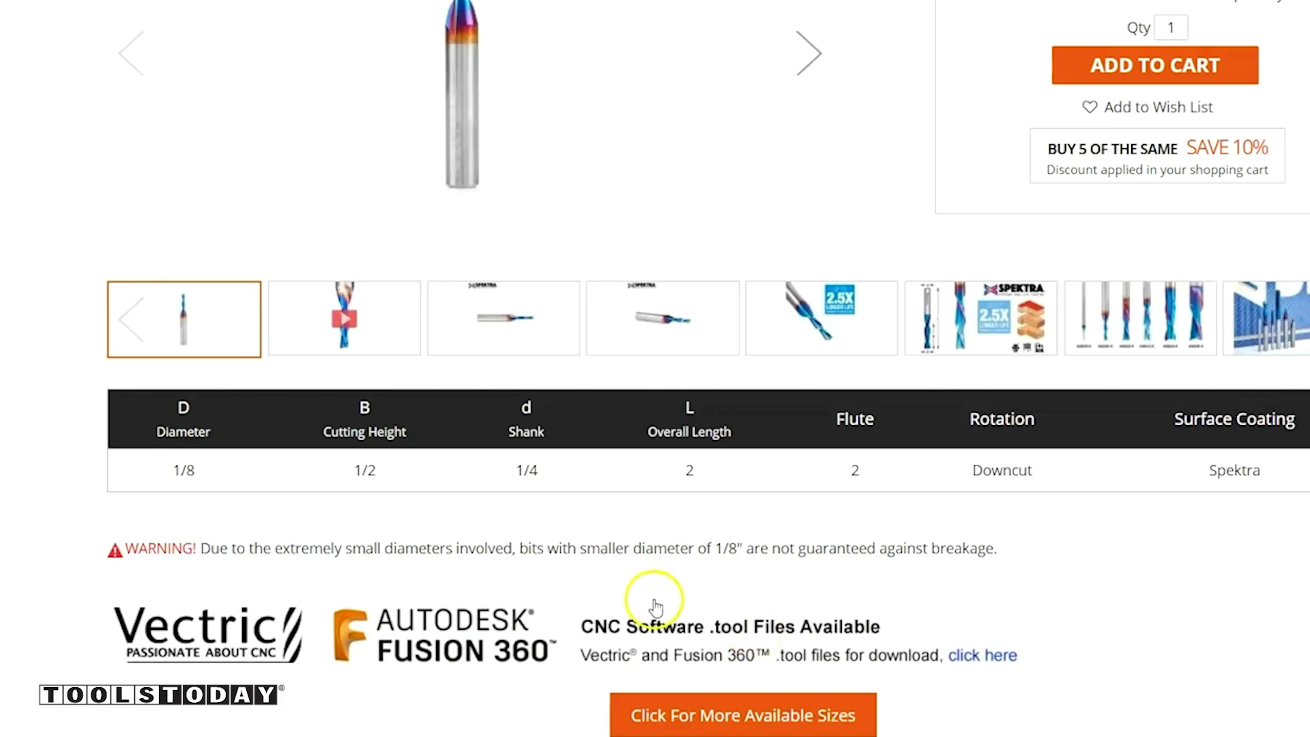
{"action": "scroll", "coordinate": [548, 609], "scroll_direction": "down", "scroll_amount": 2}
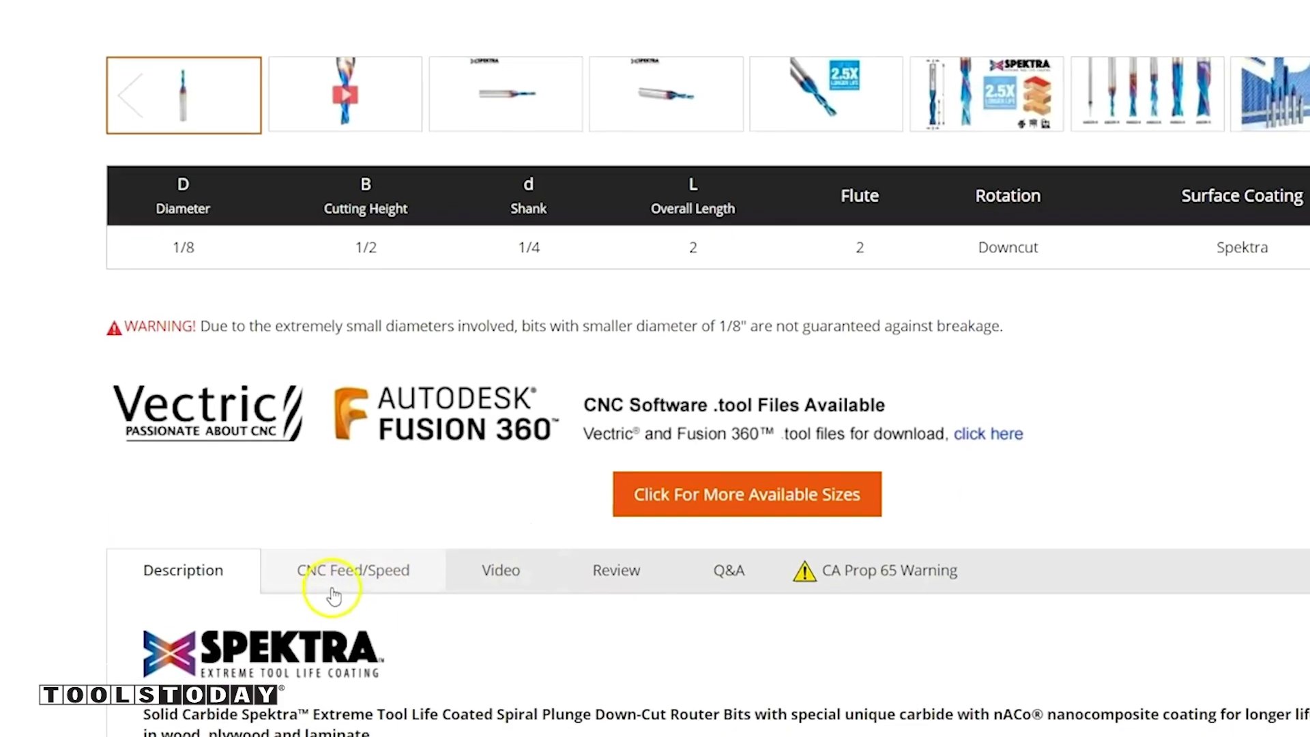
{"action": "left_click", "coordinate": [345, 543]}
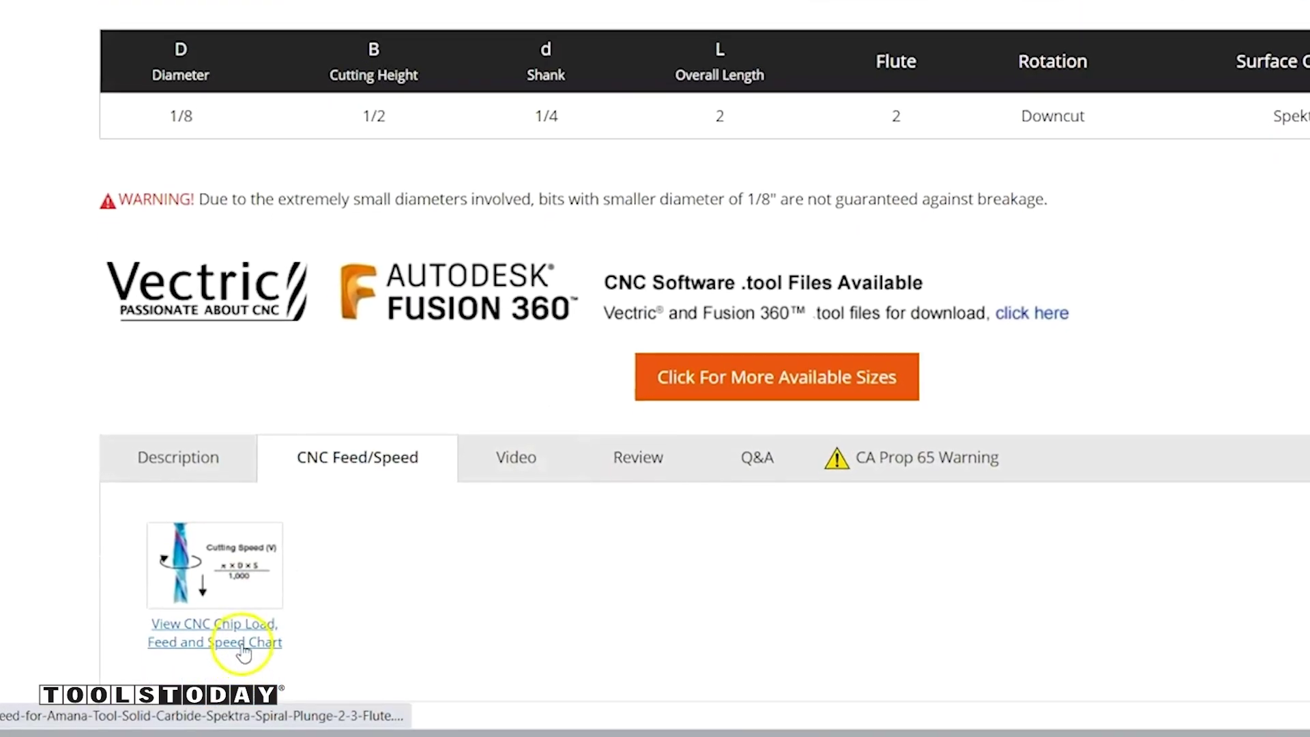
- View the CNC Chip Load, Feed and Speed Chart for the 46200-K bit
{"action": "left_click", "coordinate": [241, 613]}
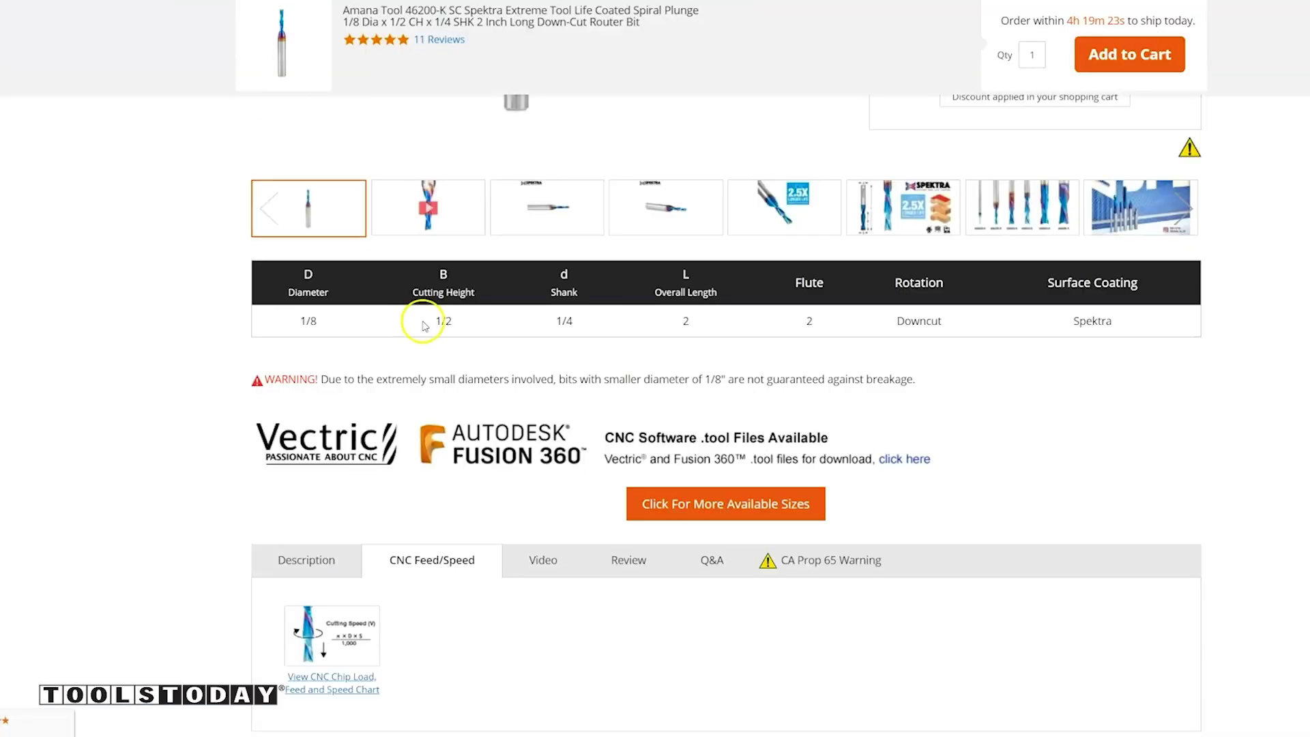
{"action": "scroll", "coordinate": [423, 325], "scroll_direction": "up", "scroll_amount": 4}
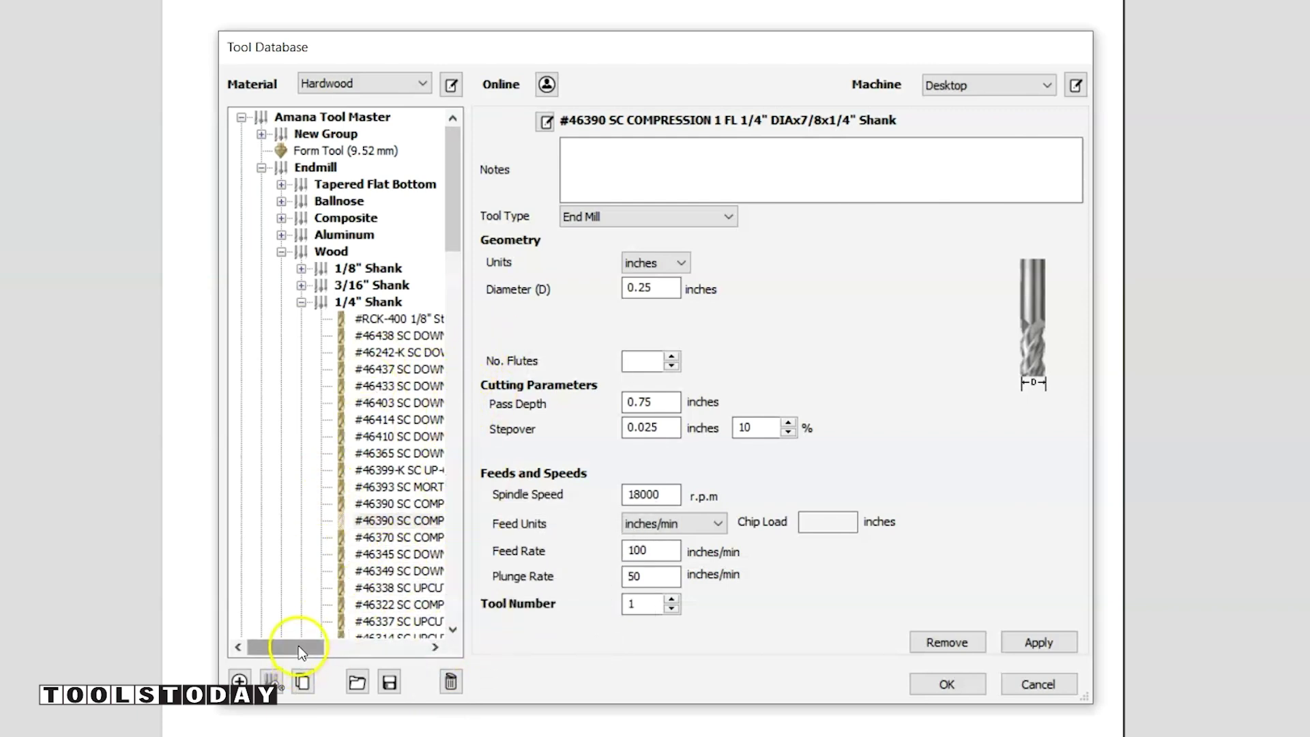
{"action": "left_click_drag", "start_coordinate": [297, 646], "coordinate": [337, 652]}
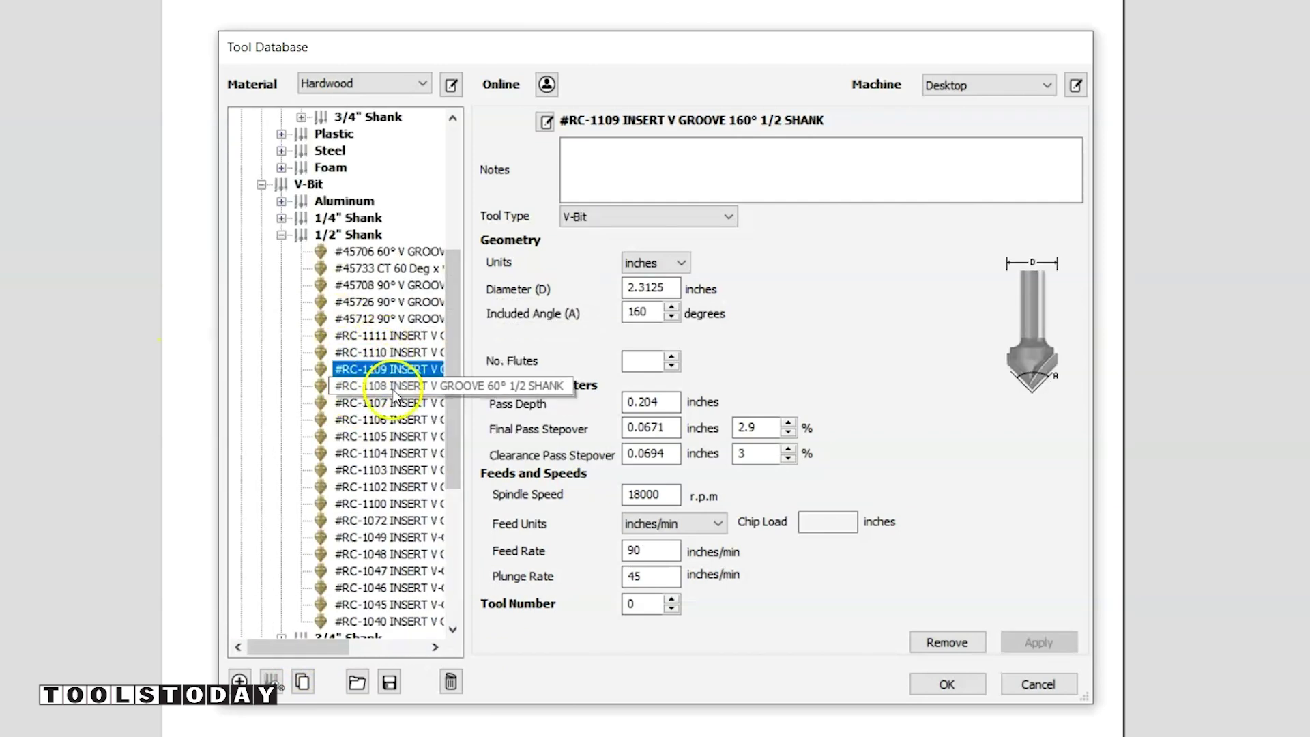
- Review the #RC-1109, #56141 and #56128 roundover bits, ending on the #45726 90° V-groove bit's settings
{"action": "left_click", "coordinate": [373, 375]}
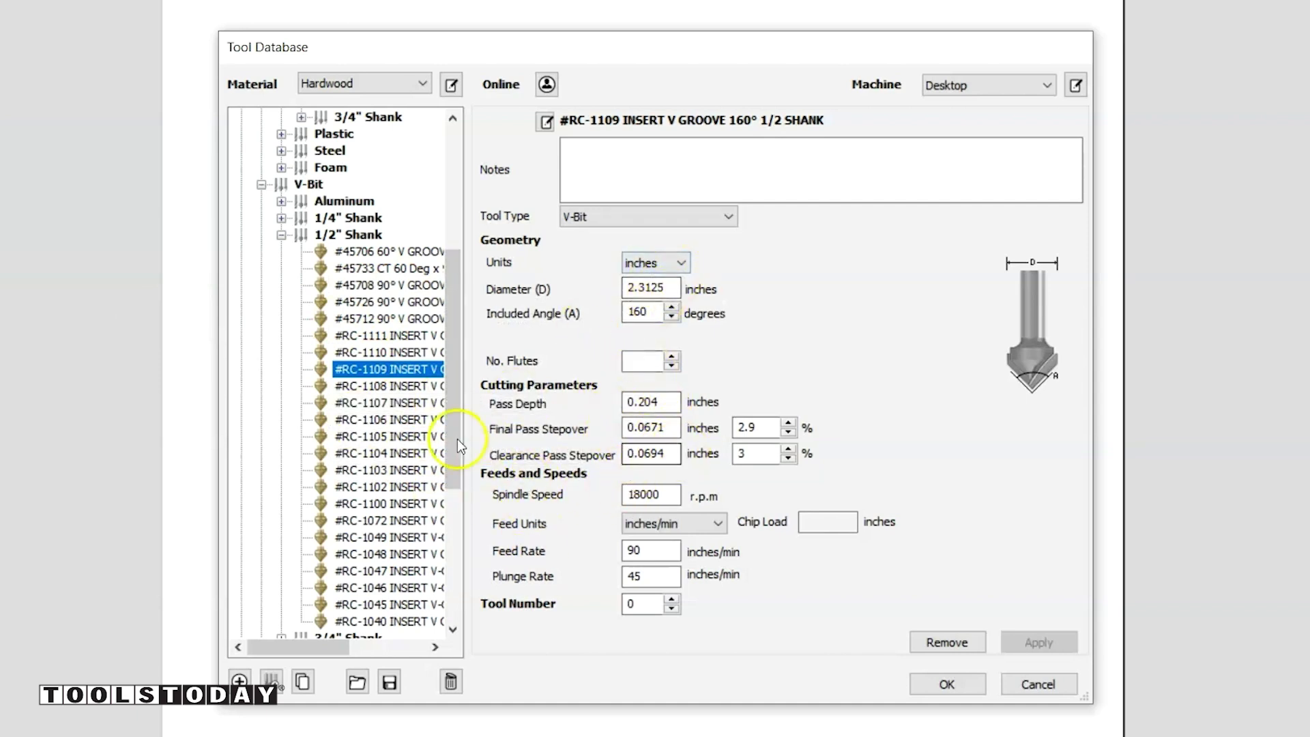
{"action": "scroll", "coordinate": [388, 401], "scroll_direction": "down", "scroll_amount": 3}
{"action": "scroll", "coordinate": [388, 401], "scroll_direction": "down", "scroll_amount": 3}
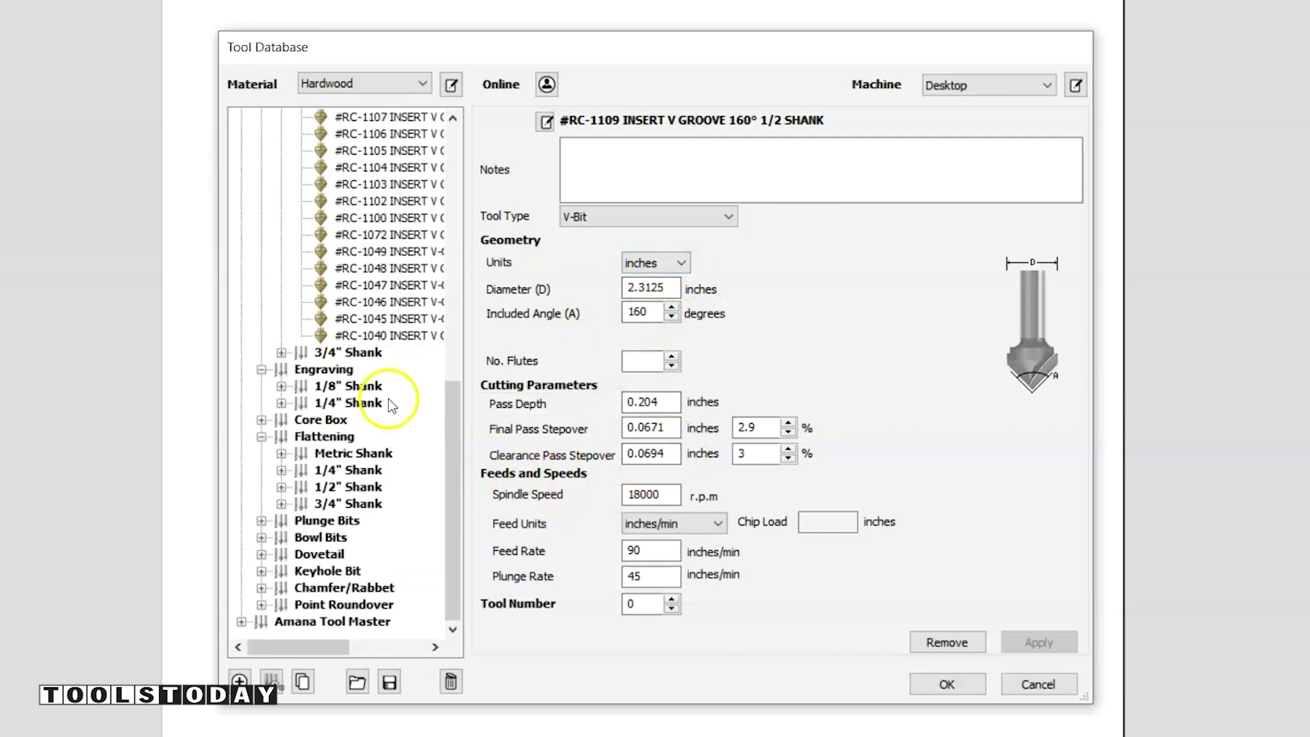
{"action": "left_click", "coordinate": [262, 604]}
{"action": "double_click", "coordinate": [315, 588]}
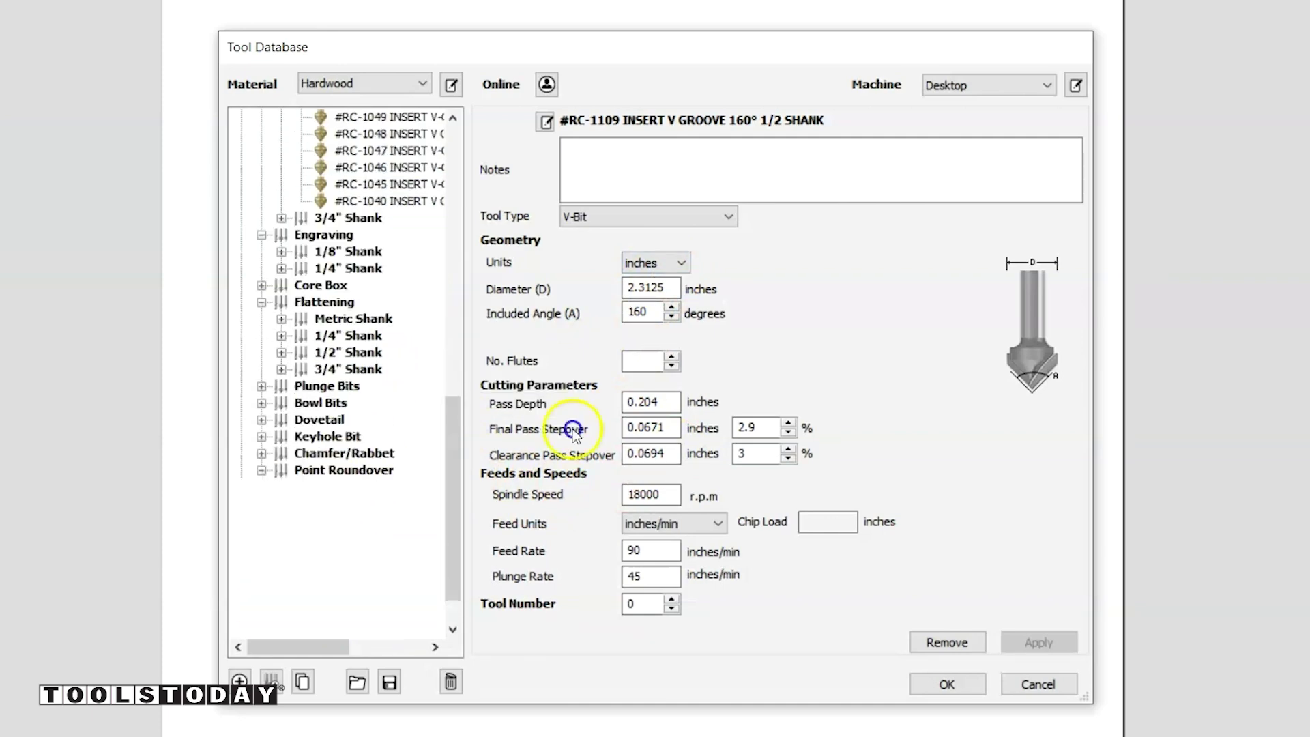
{"action": "left_click", "coordinate": [358, 537]}
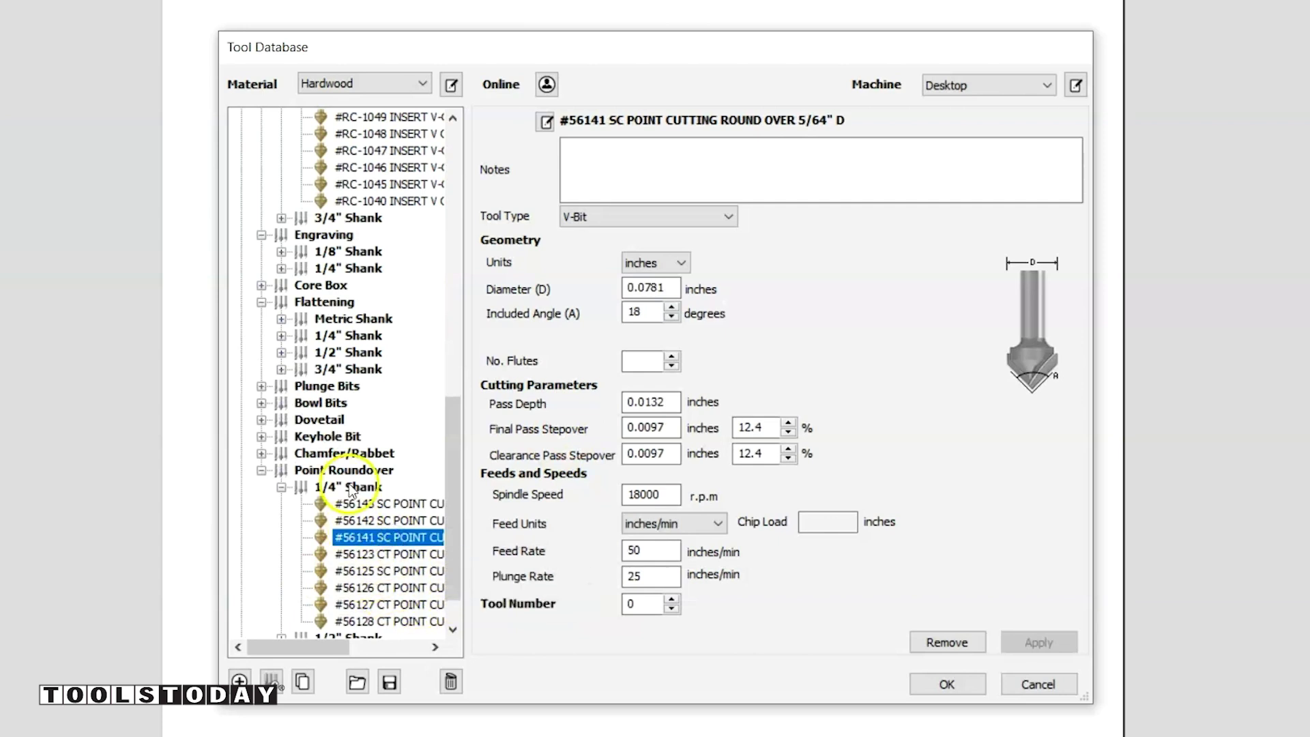
{"action": "scroll", "coordinate": [368, 532], "scroll_direction": "down", "scroll_amount": 1}
{"action": "left_click", "coordinate": [348, 572]}
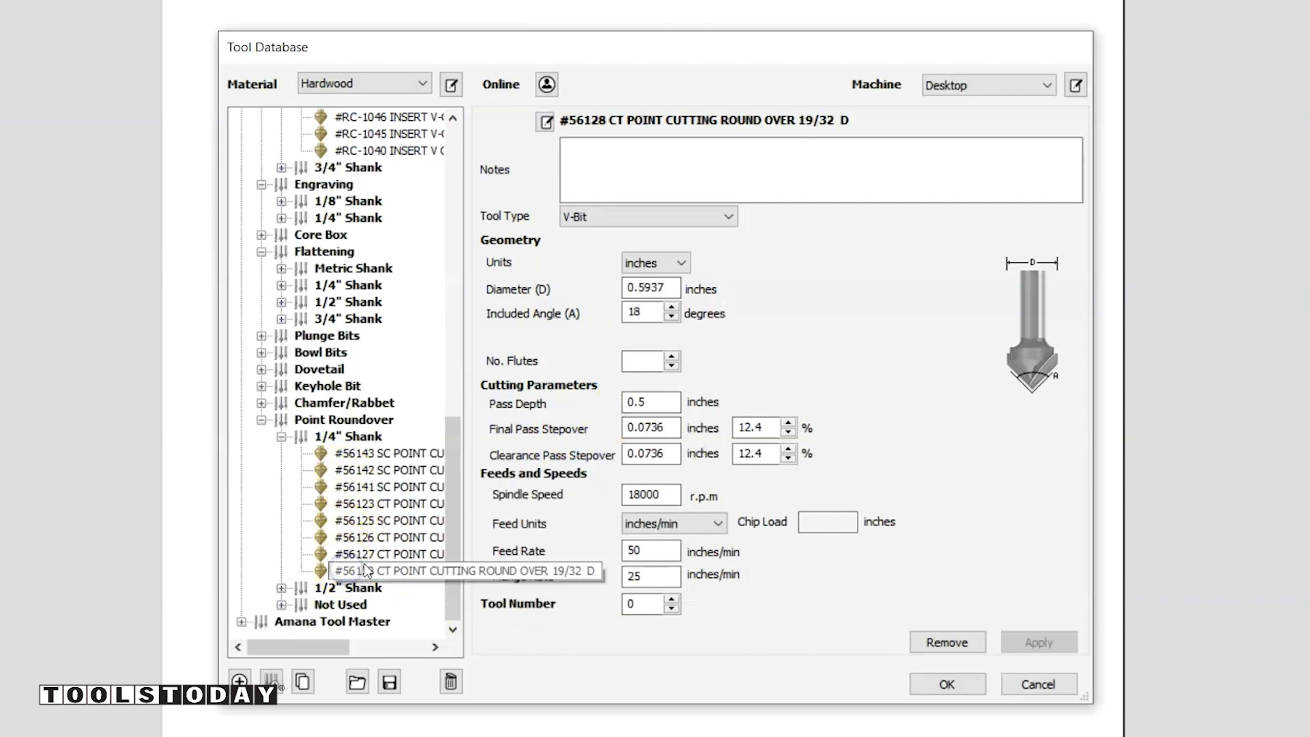
{"action": "scroll", "coordinate": [380, 562], "scroll_direction": "up", "scroll_amount": 10}
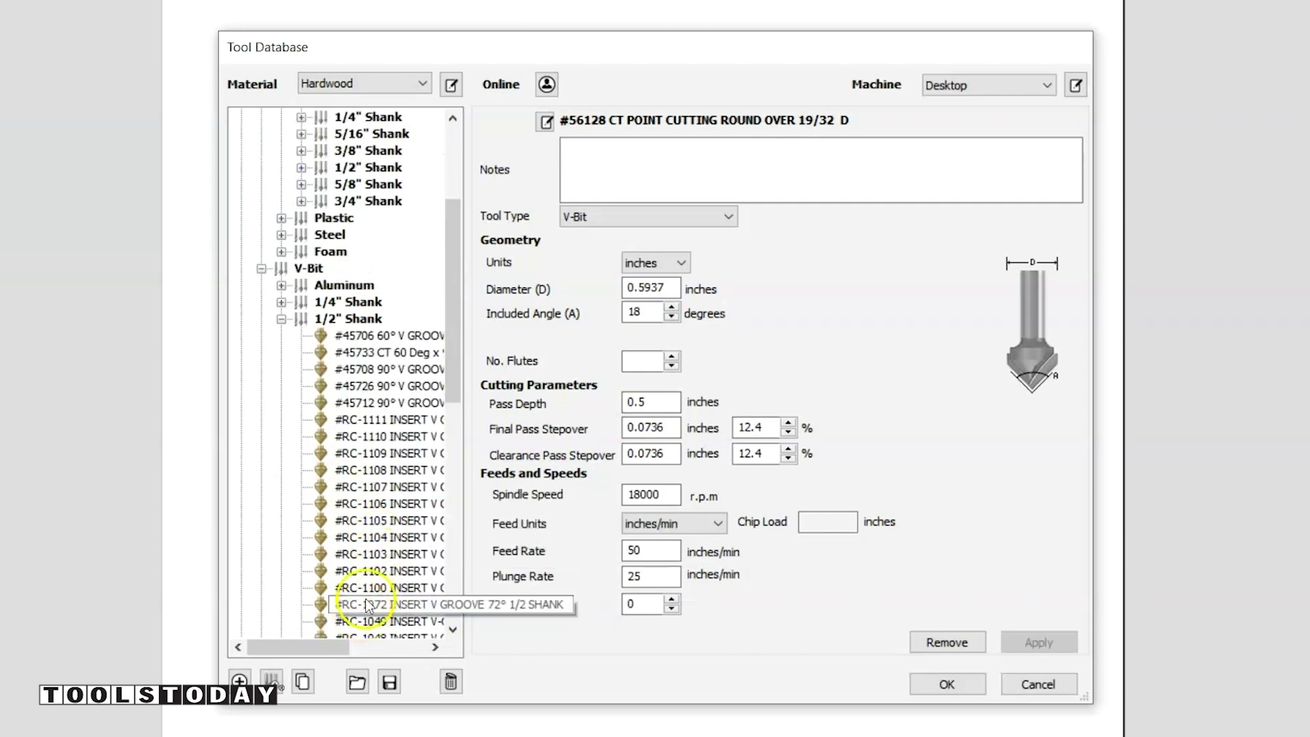
{"action": "left_click", "coordinate": [358, 387]}
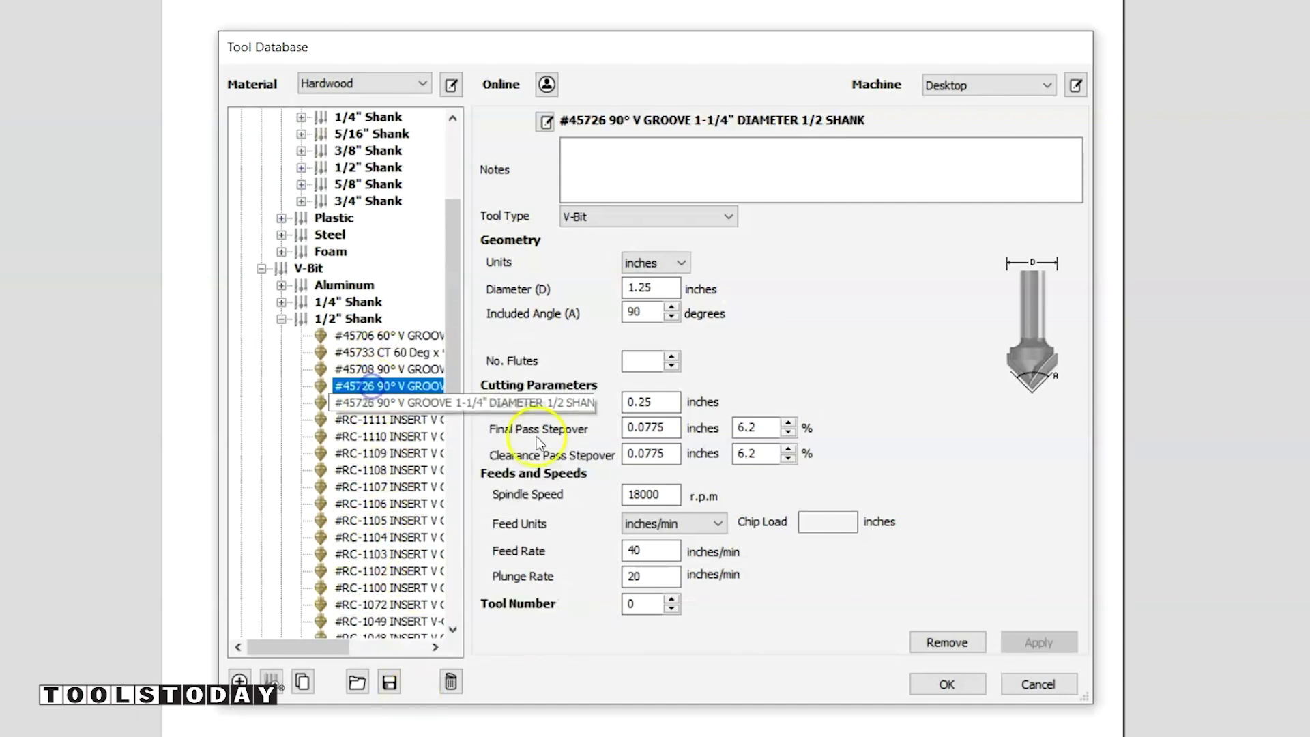